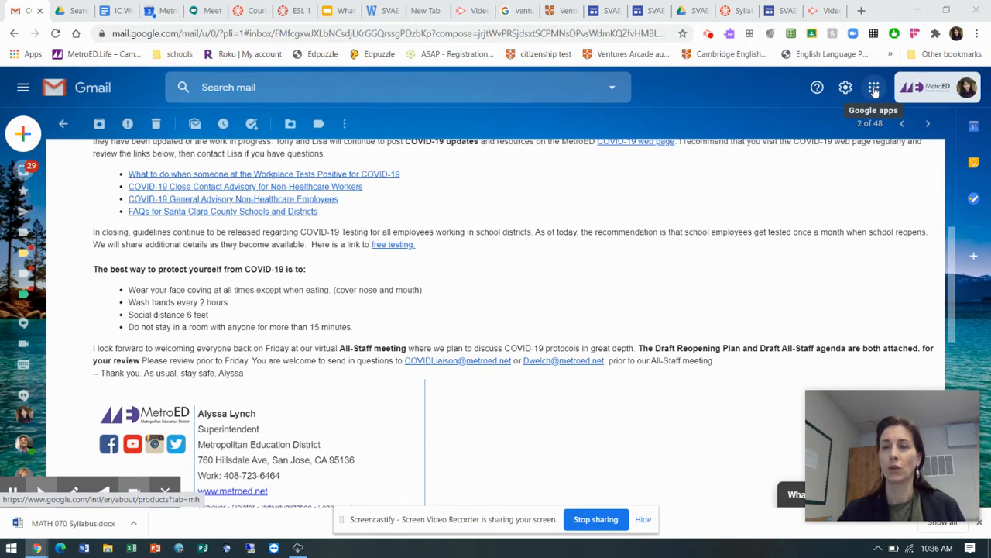
Switch to Google Drive and create a folder in My Drive named "ESL 1 AM File Drawer"
{"action": "left_click", "coordinate": [873, 88]}
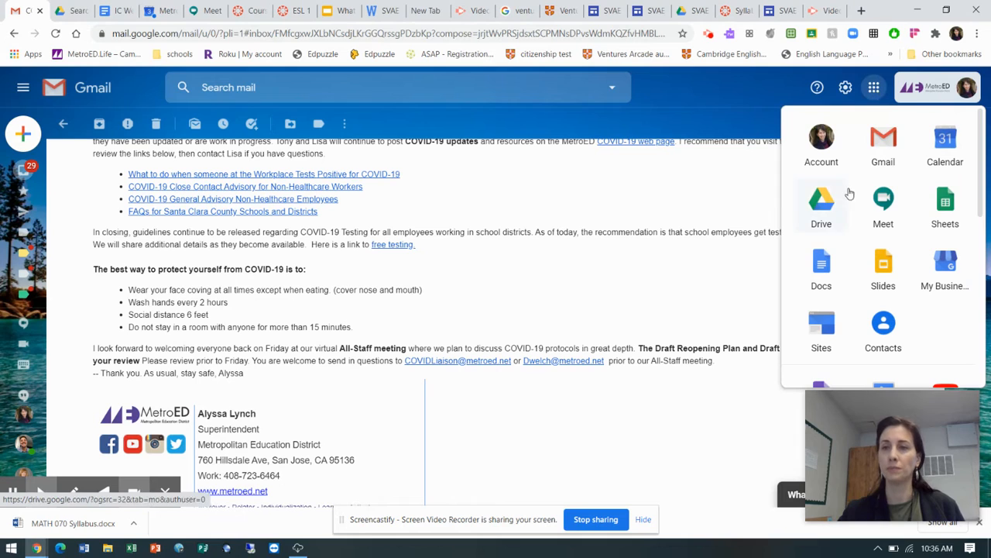
{"action": "left_click", "coordinate": [821, 211]}
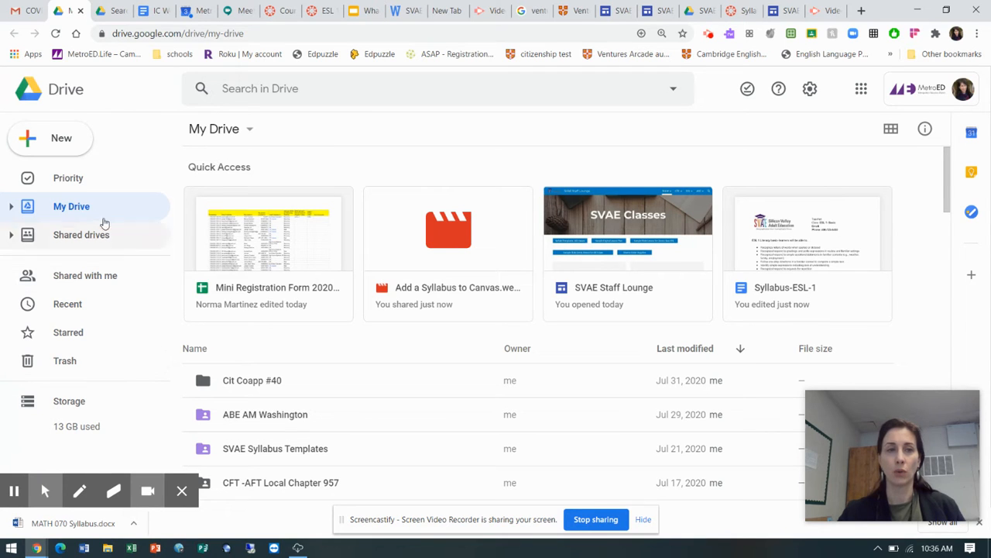
{"action": "left_click", "coordinate": [61, 141]}
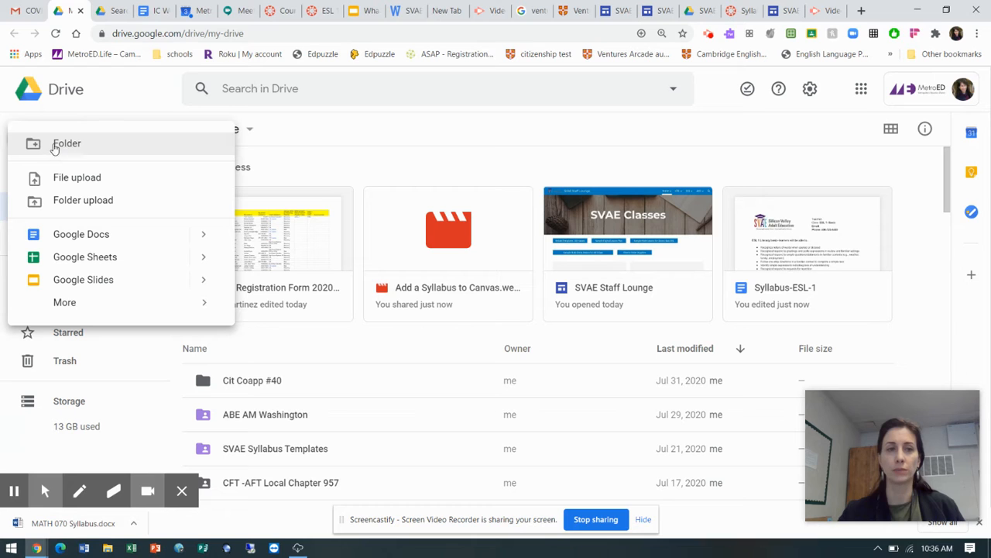
{"action": "left_click", "coordinate": [66, 146]}
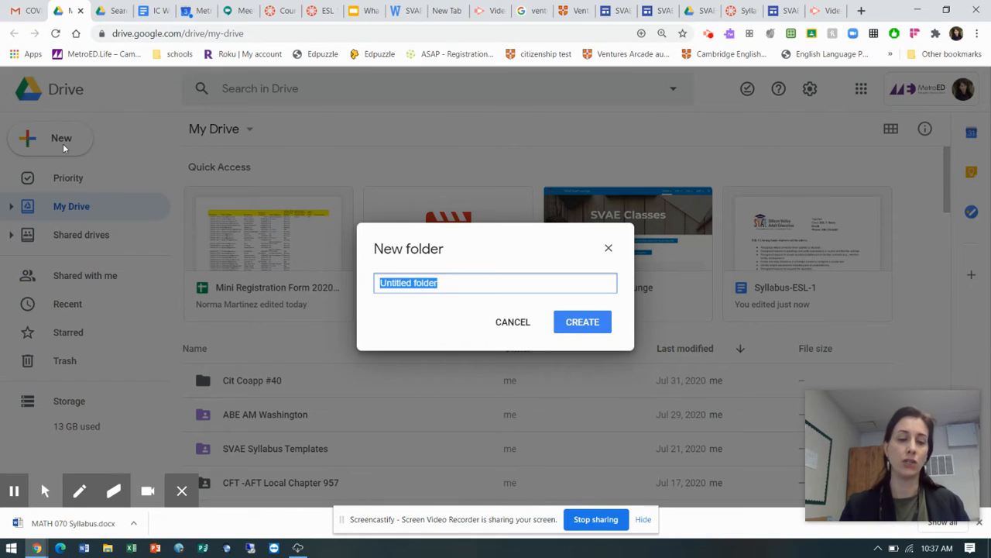
{"action": "type", "text": "ESL 1 AM"}
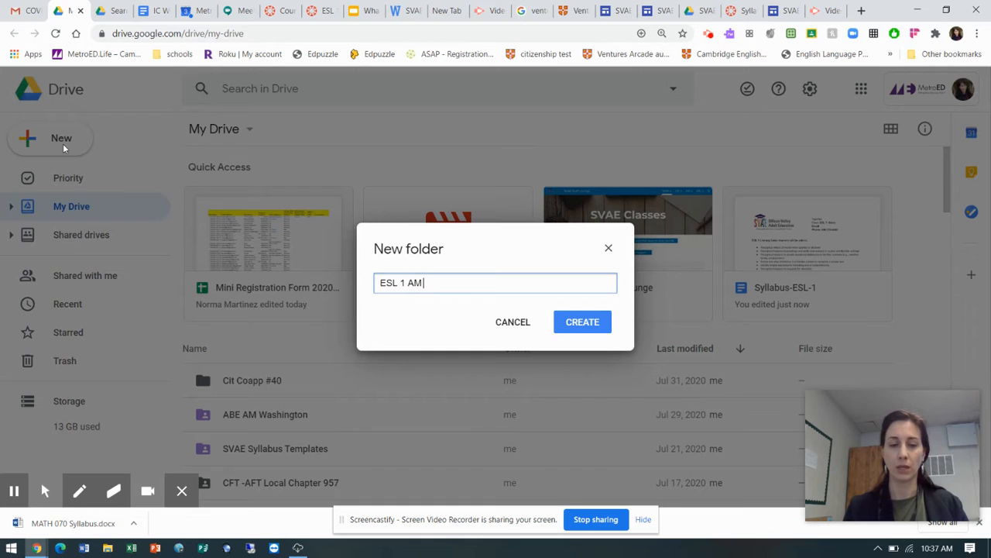
{"action": "type", "text": " DRawer"}
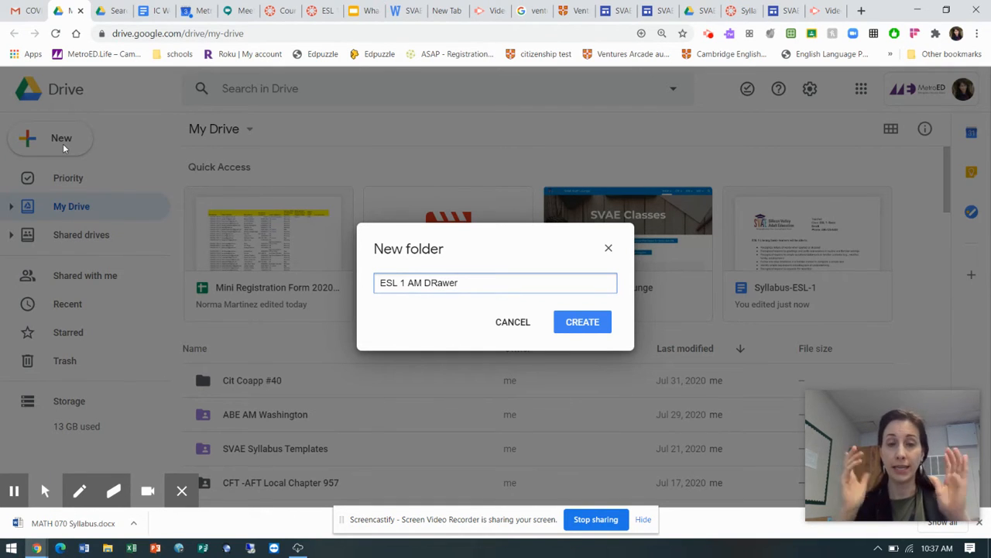
{"action": "left_click", "coordinate": [439, 283]}
{"action": "key", "text": "BackSpace"}
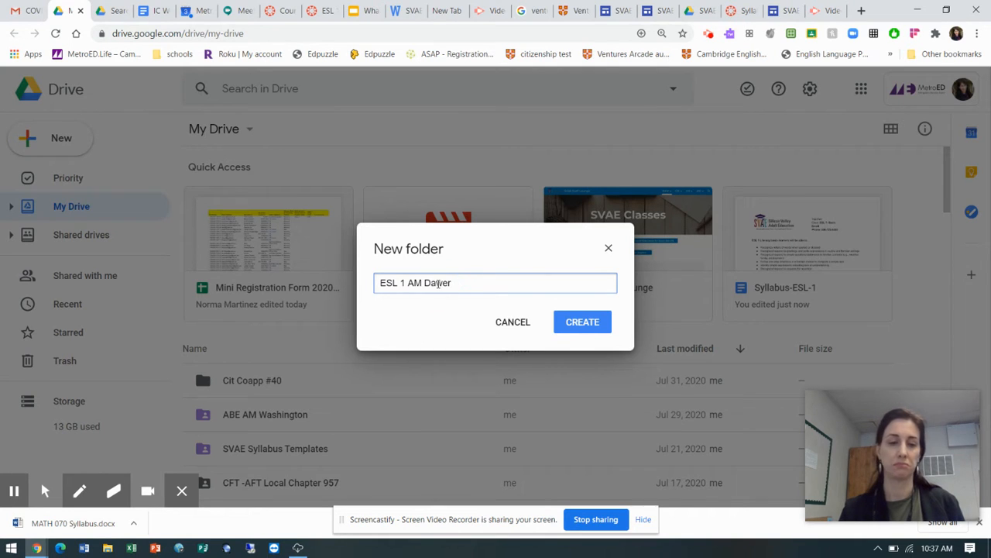
{"action": "type", "text": "r"}
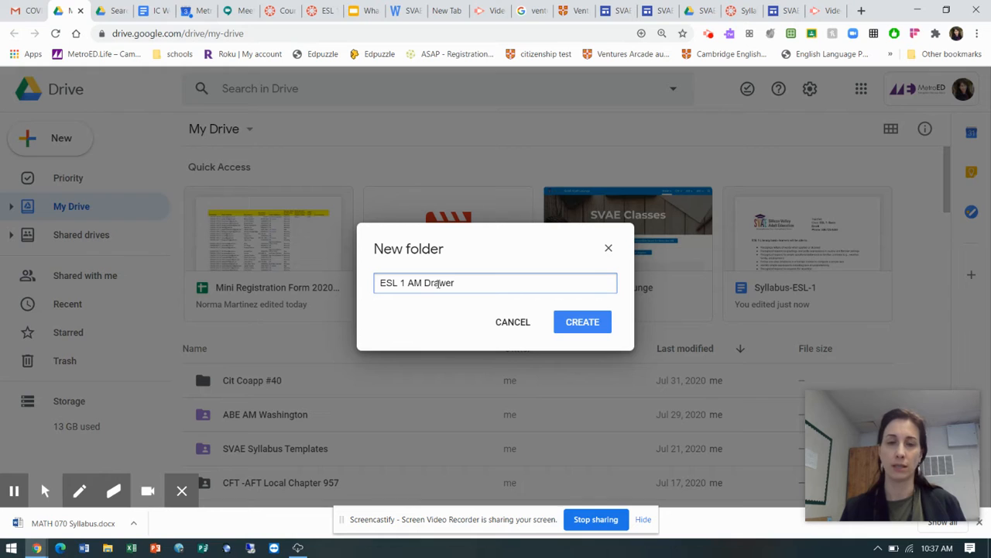
{"action": "left_click", "coordinate": [424, 283]}
{"action": "type", "text": "File"}
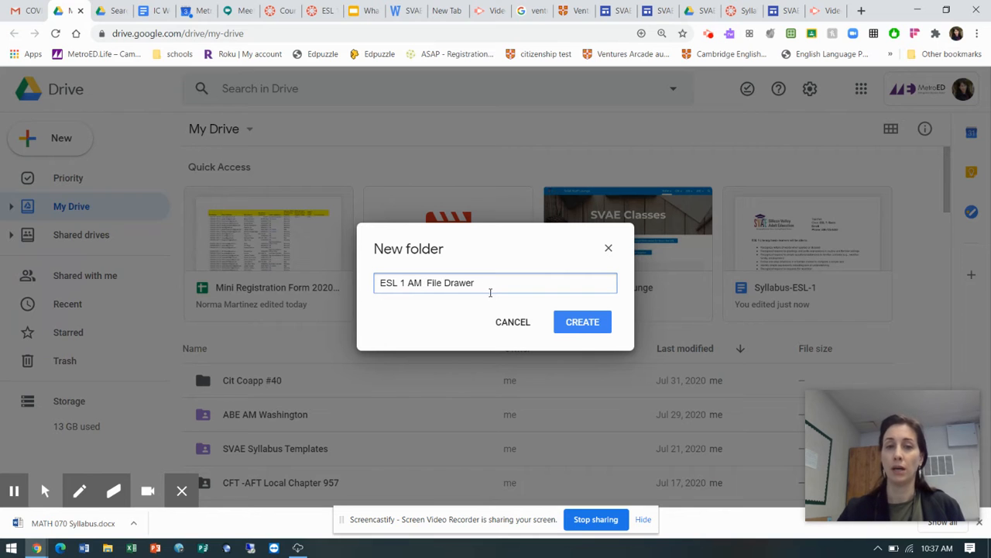
{"action": "left_click", "coordinate": [583, 323]}
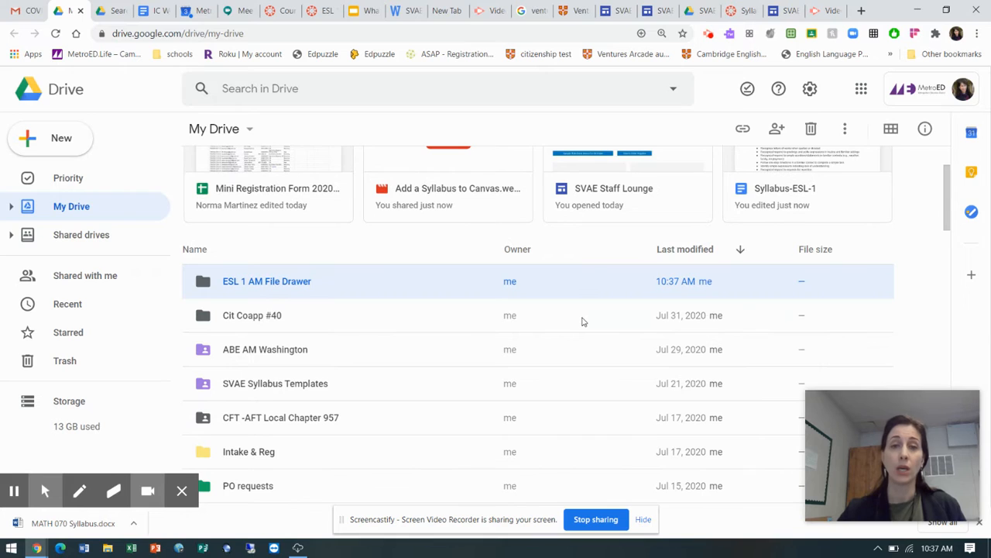
Change the color of the ESL 1 AM File Drawer folder to bright red
{"action": "left_click", "coordinate": [241, 286]}
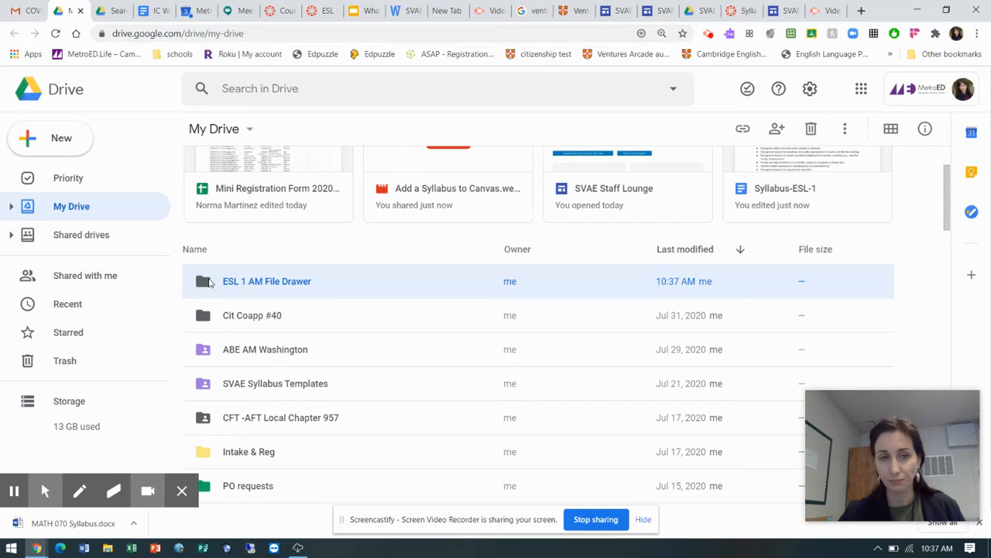
{"action": "double_click", "coordinate": [206, 282]}
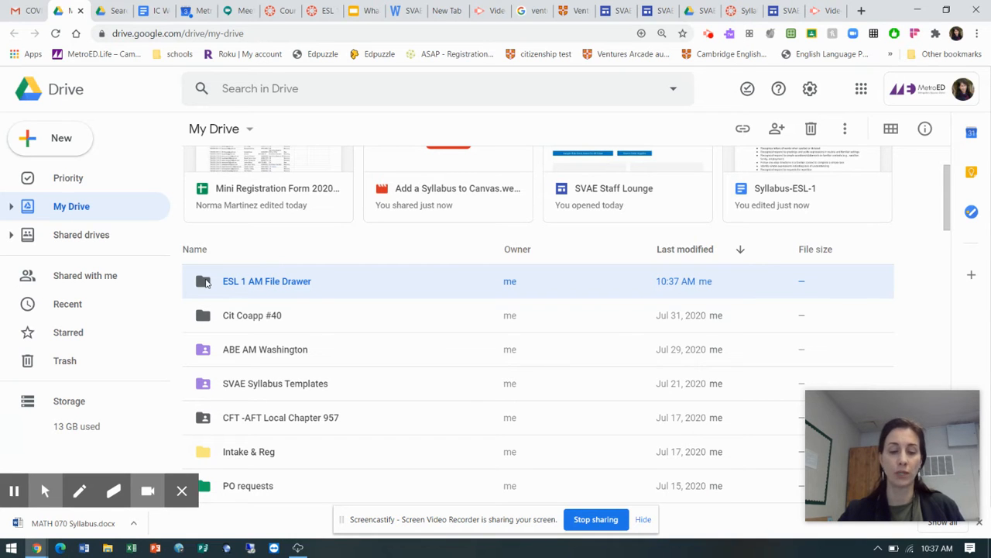
{"action": "double_click", "coordinate": [206, 282]}
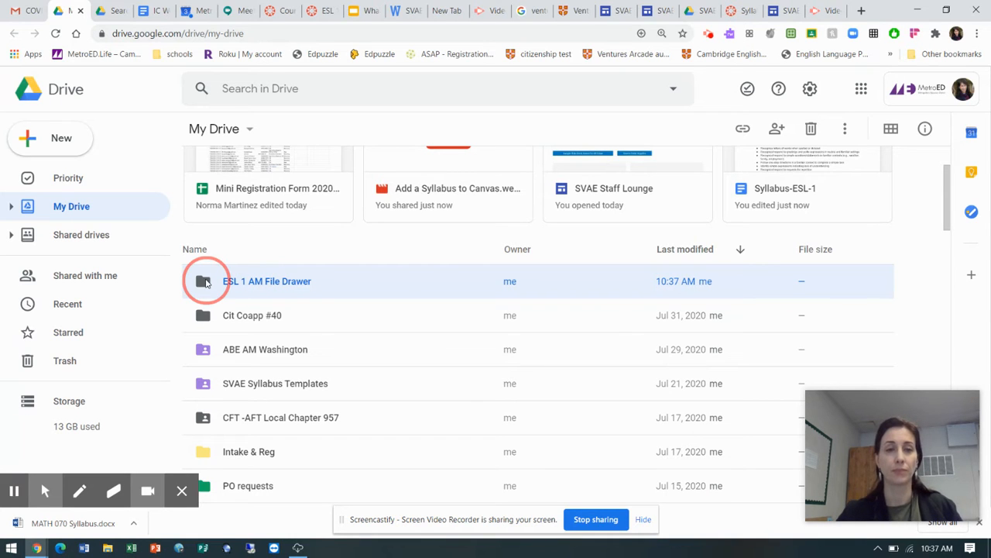
{"action": "right_click", "coordinate": [206, 282]}
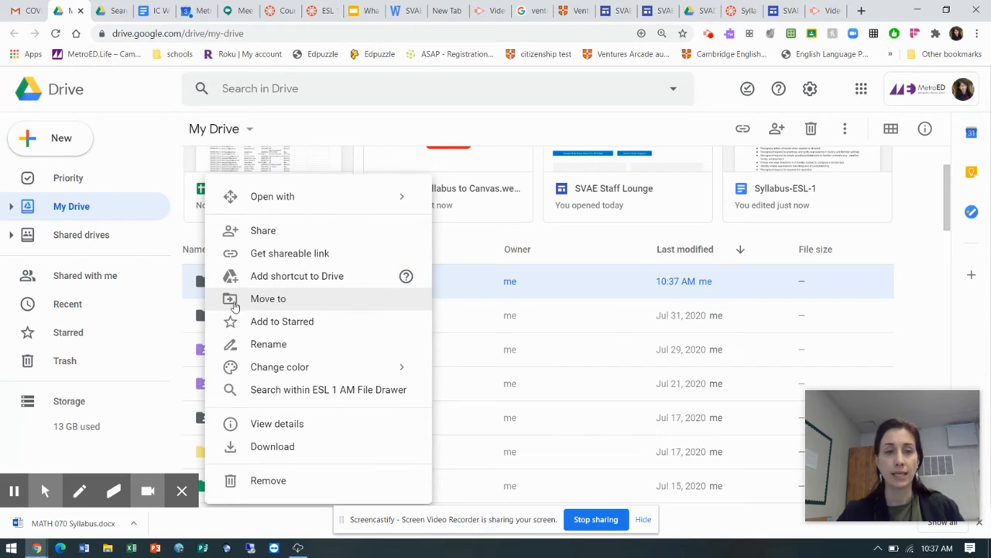
{"action": "mouse_move", "coordinate": [275, 370]}
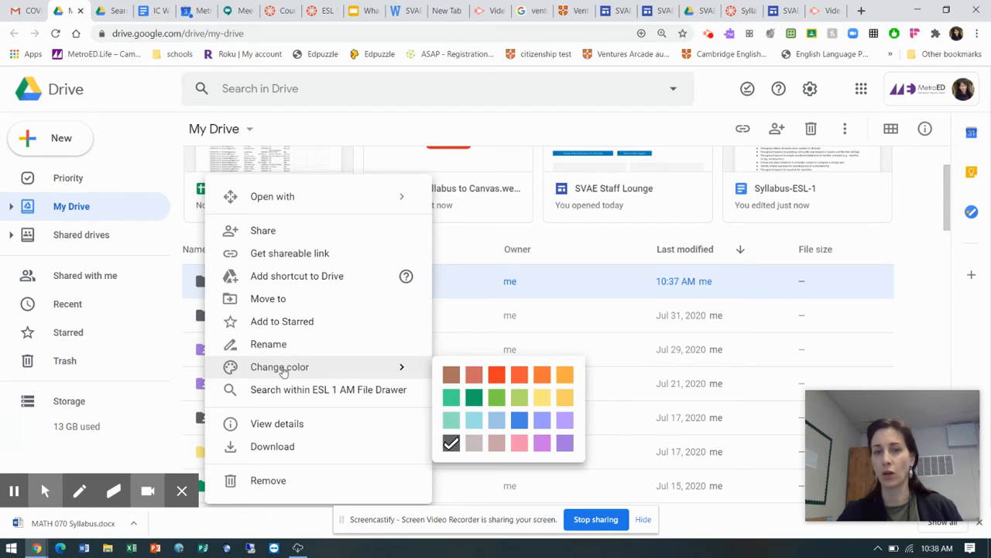
{"action": "left_click", "coordinate": [497, 377]}
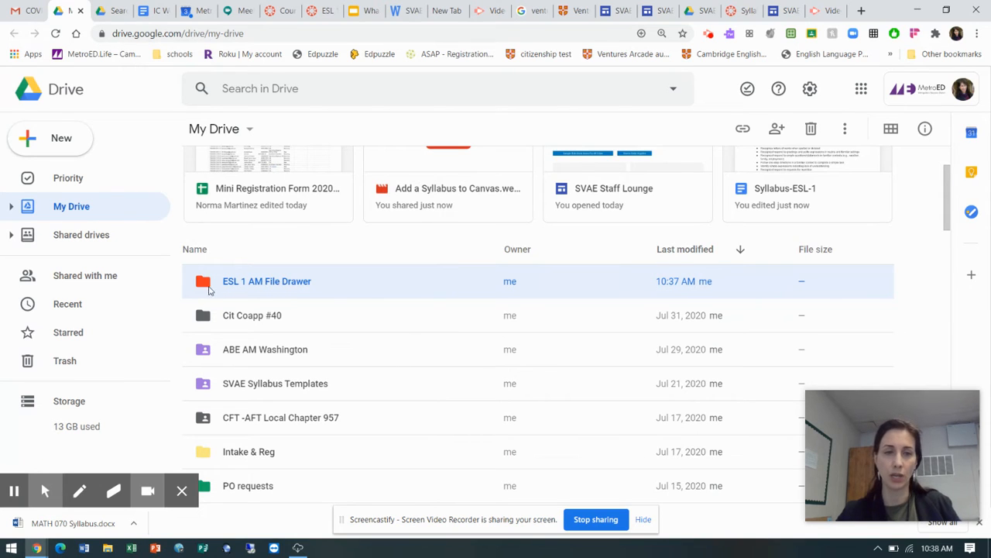
View the rename option for the ESL 1 AM File Drawer folder and keep its current name
{"action": "right_click", "coordinate": [269, 282]}
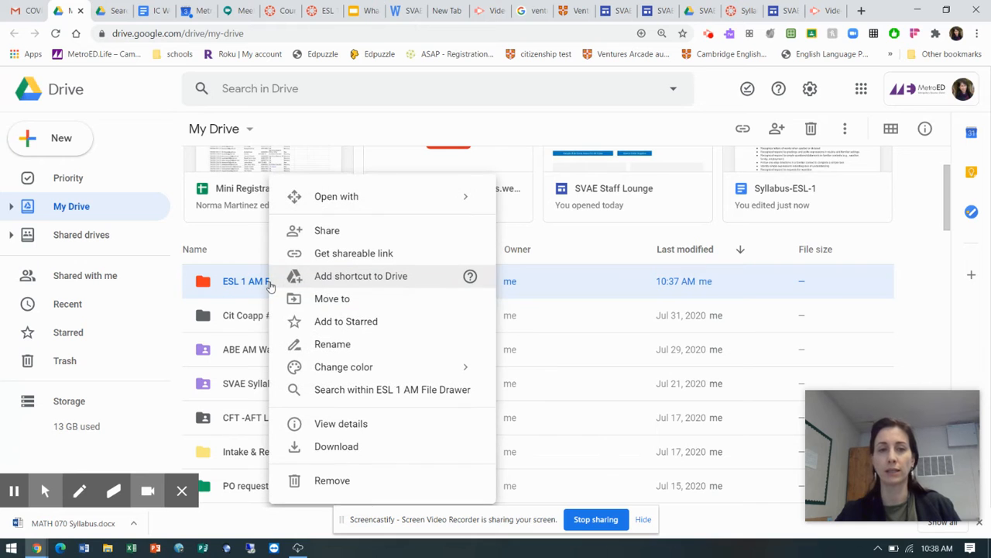
{"action": "left_click", "coordinate": [327, 347]}
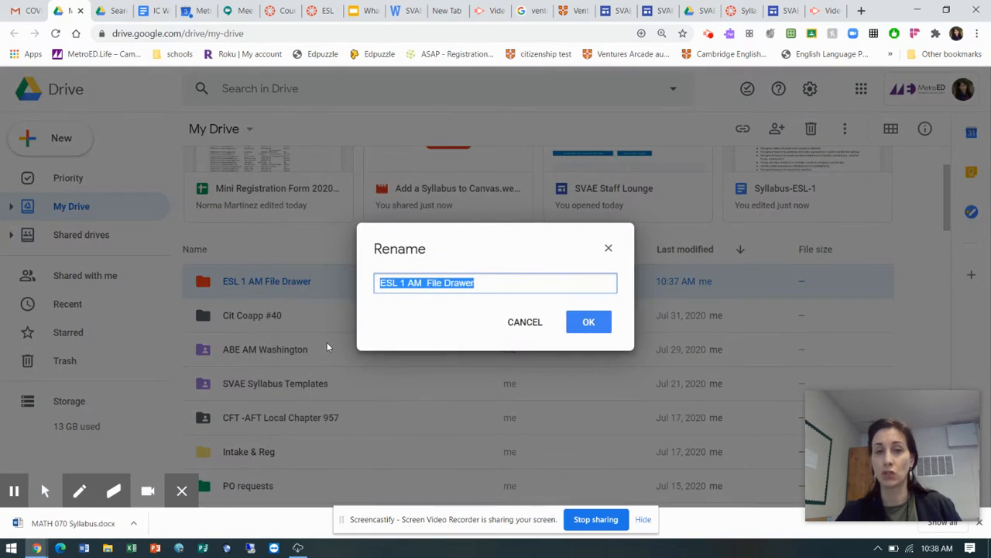
{"action": "left_click", "coordinate": [586, 325]}
View the sharing settings of the ESL 1 AM File Drawer folder, look up a colleague by name, and close without adding anyone
{"action": "left_click", "coordinate": [287, 284]}
{"action": "right_click", "coordinate": [286, 285]}
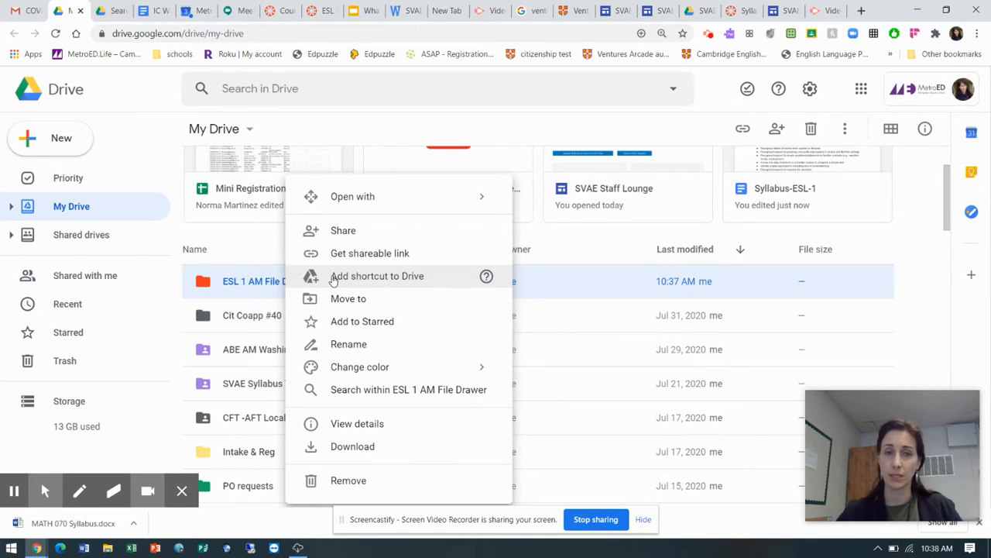
{"action": "left_click", "coordinate": [334, 232]}
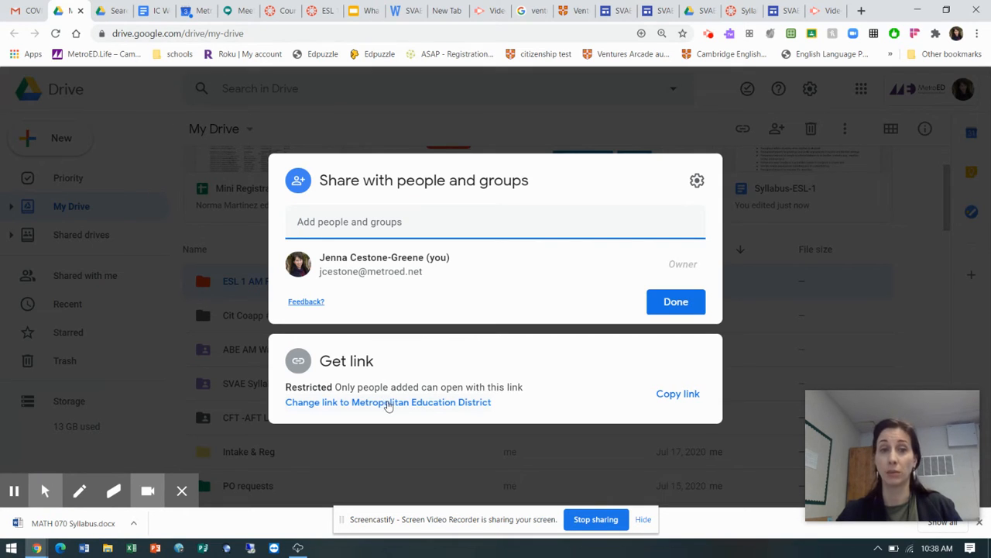
{"action": "left_click", "coordinate": [372, 228]}
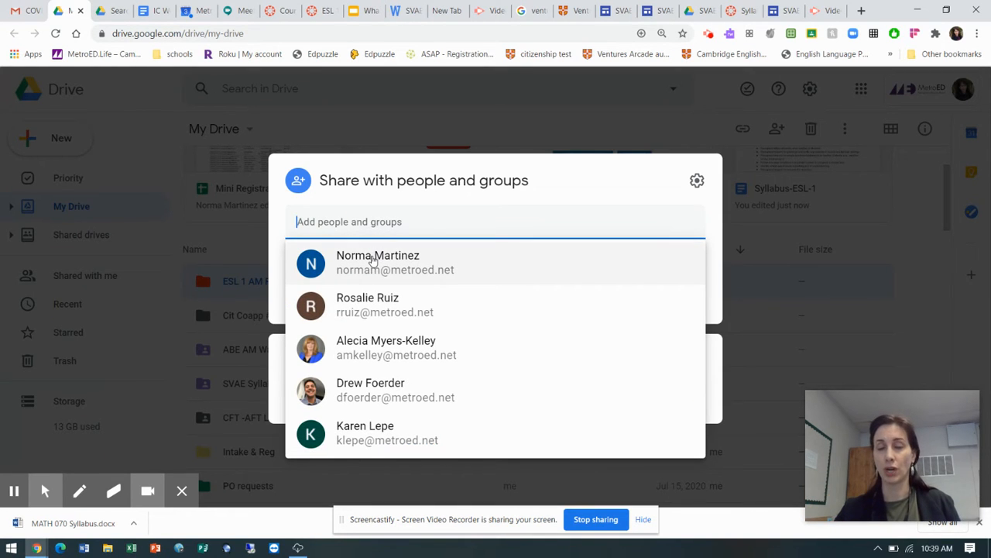
{"action": "left_click", "coordinate": [361, 217]}
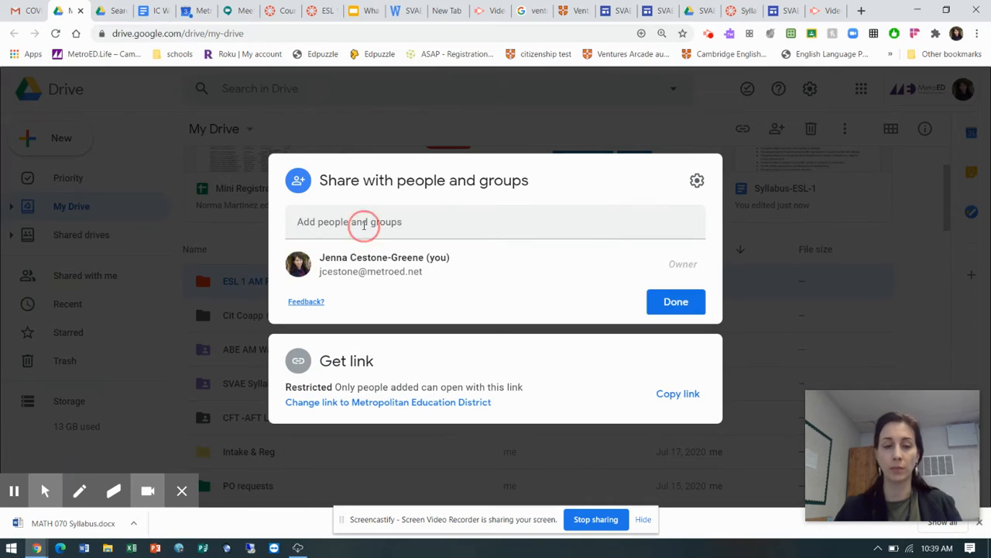
{"action": "left_click", "coordinate": [350, 225]}
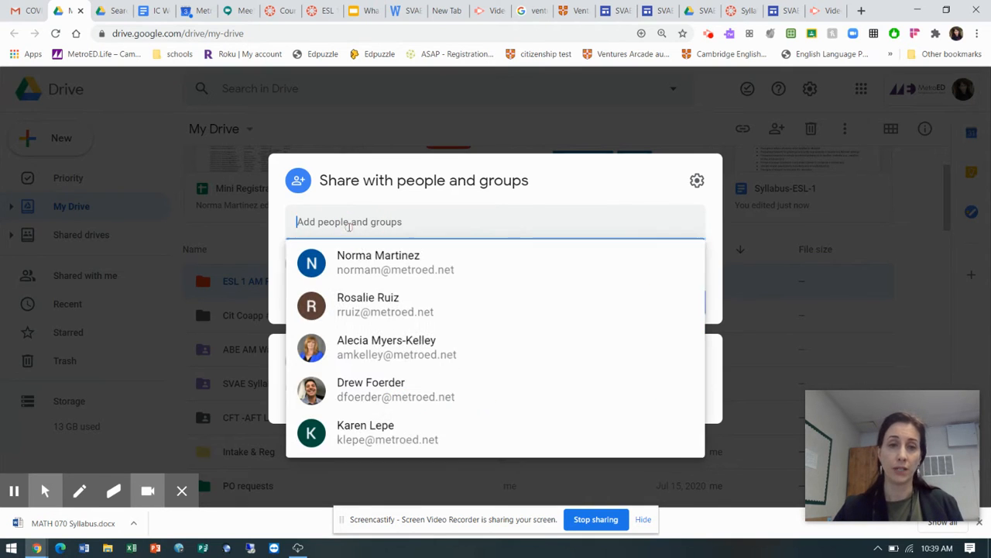
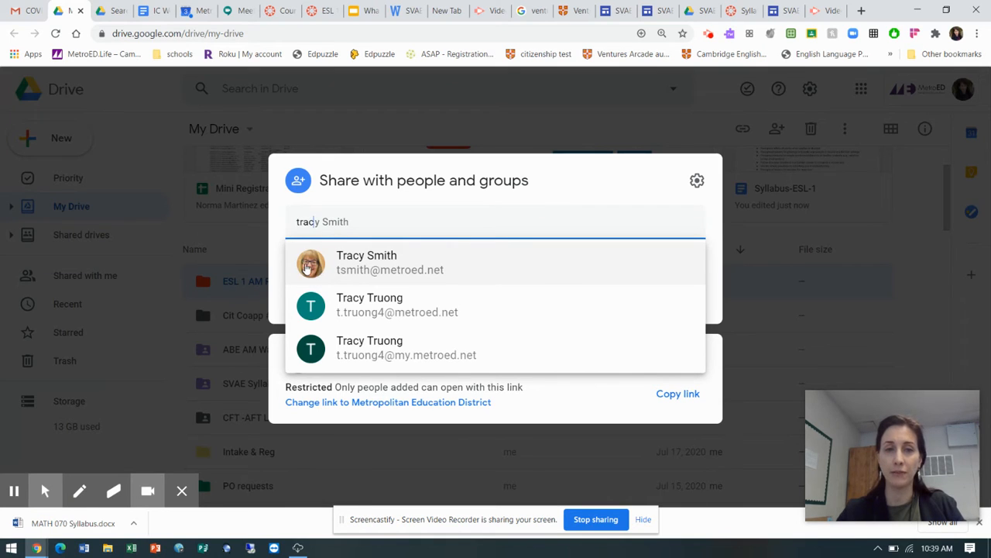
{"action": "mouse_move", "coordinate": [310, 270]}
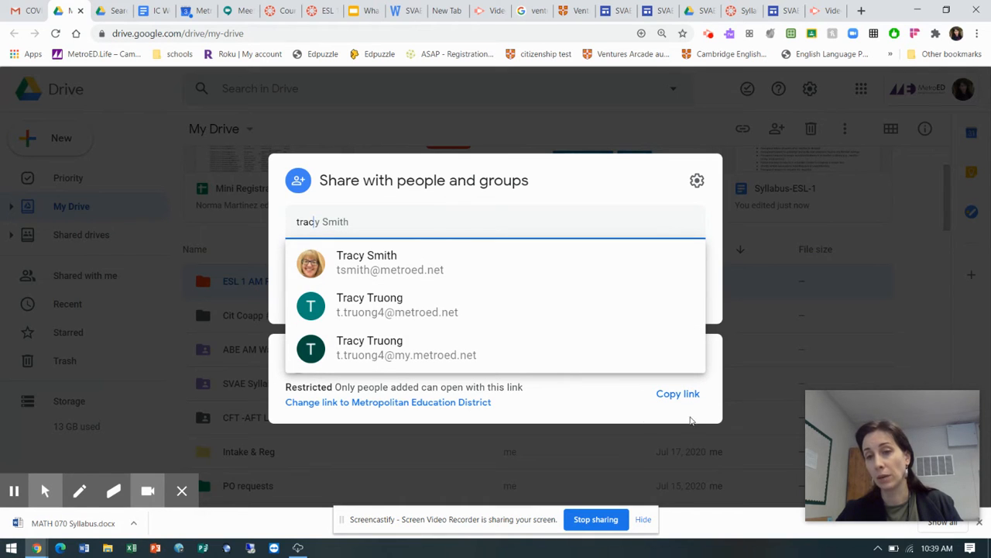
{"action": "left_click", "coordinate": [614, 418]}
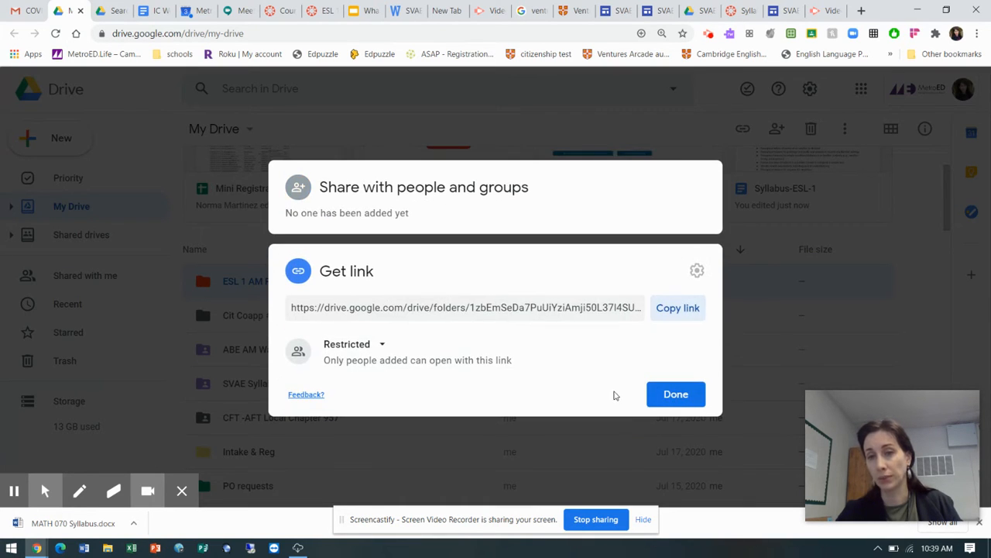
{"action": "left_click", "coordinate": [675, 399]}
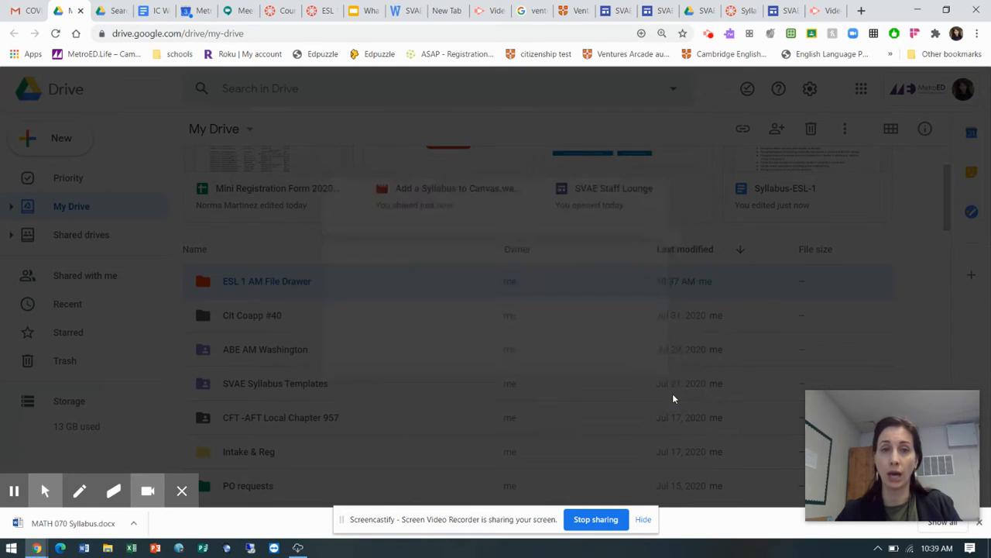
Open the ESL 1 AM File Drawer folder
{"action": "left_click", "coordinate": [486, 349]}
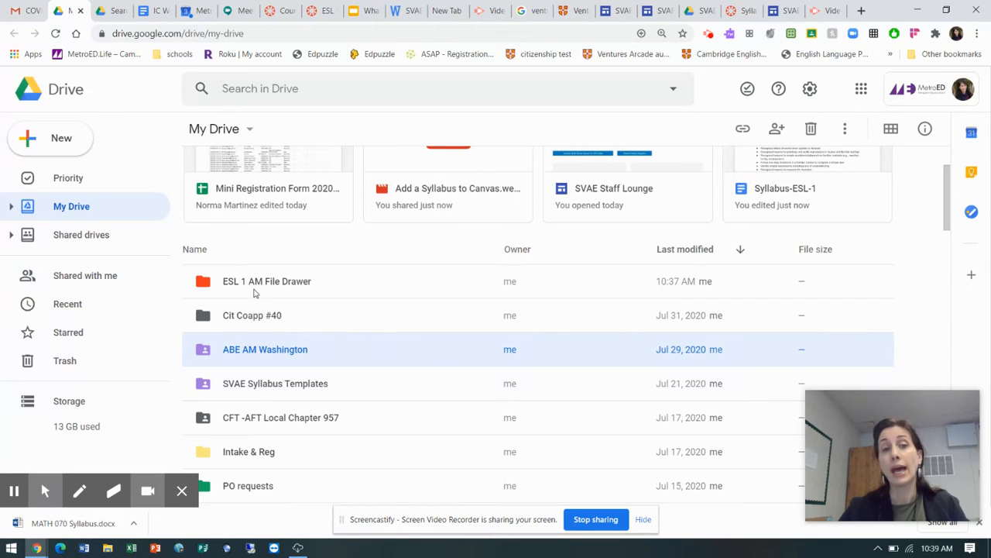
{"action": "left_click", "coordinate": [240, 284]}
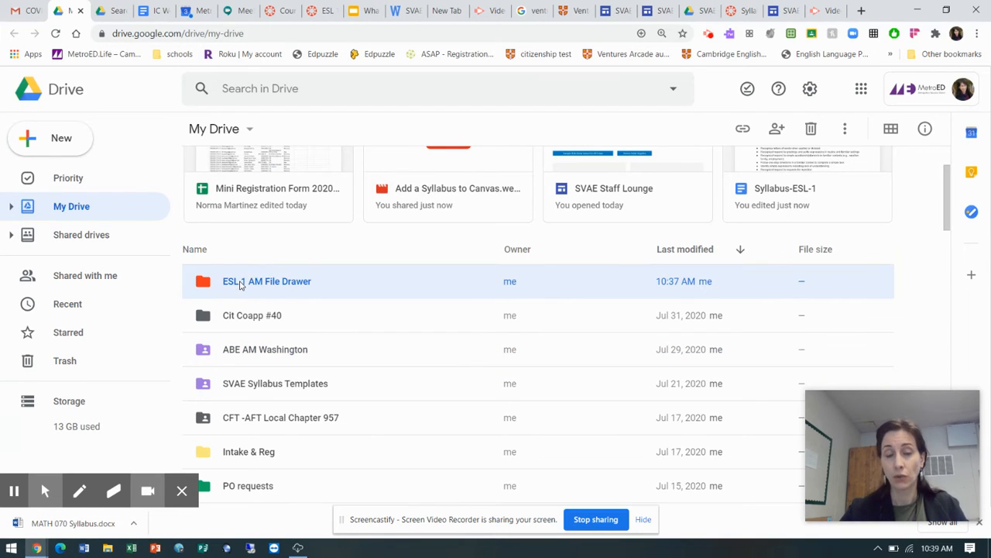
{"action": "left_click", "coordinate": [213, 288]}
{"action": "left_click", "coordinate": [245, 284]}
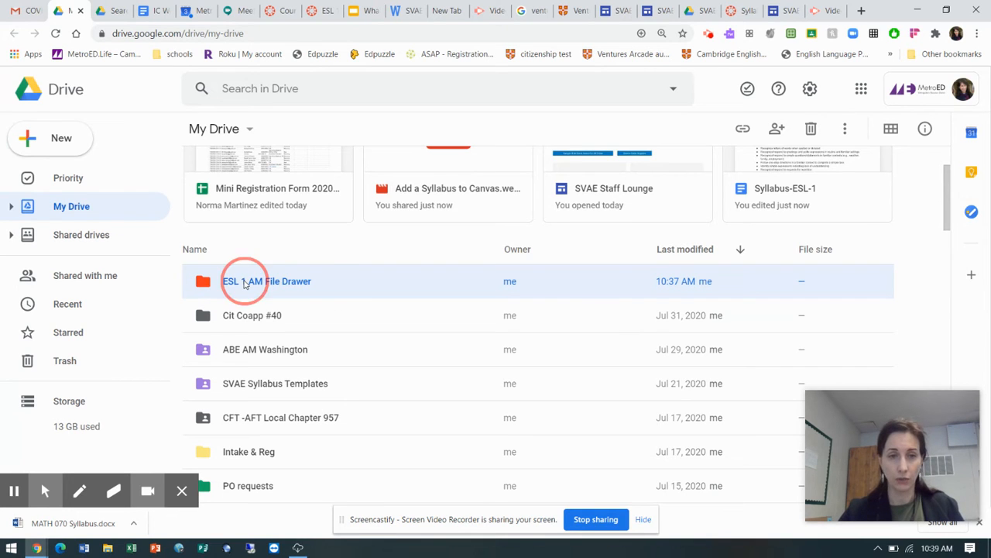
{"action": "double_click", "coordinate": [245, 284]}
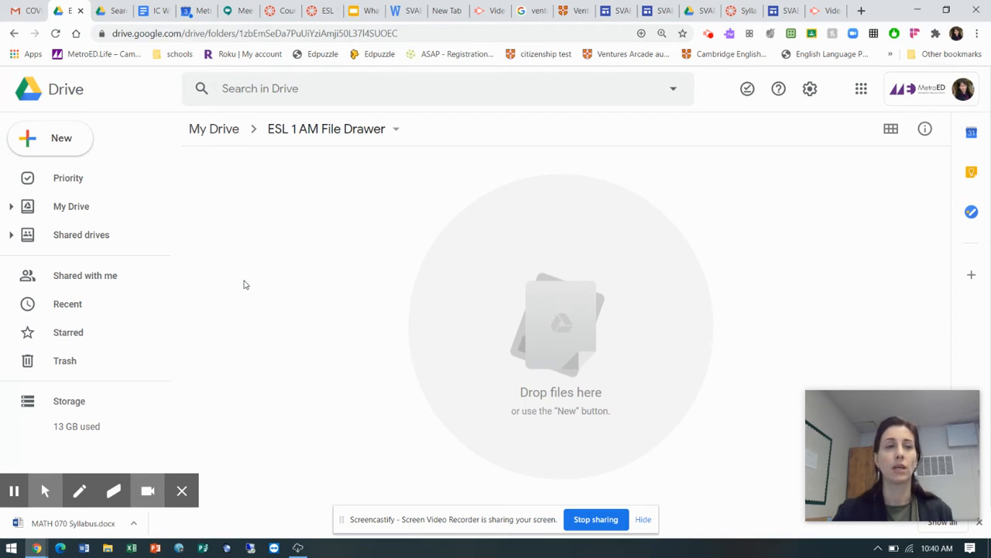
Create a subfolder in the ESL 1 AM File Drawer folder, named with the first student's first name and last initial
{"action": "left_click", "coordinate": [59, 138]}
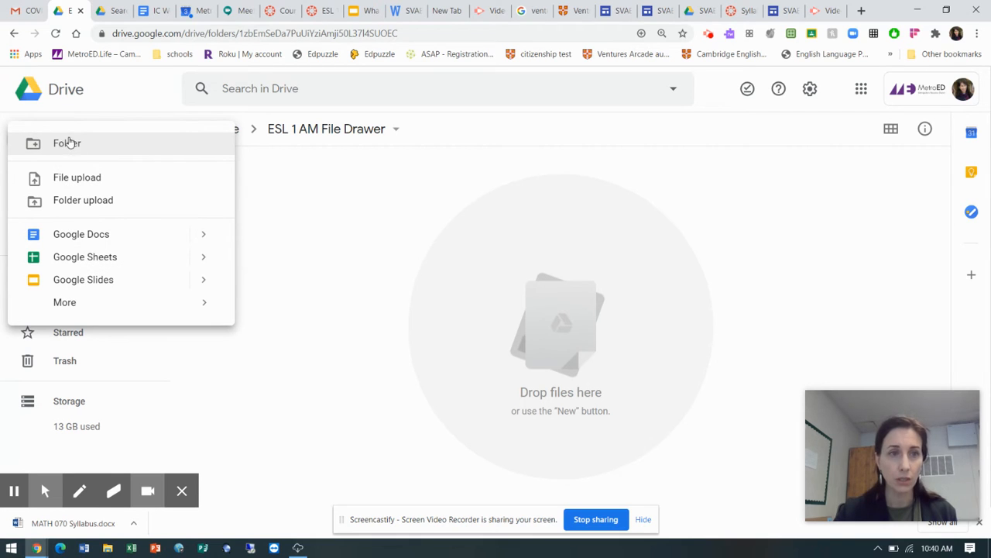
{"action": "left_click", "coordinate": [66, 140]}
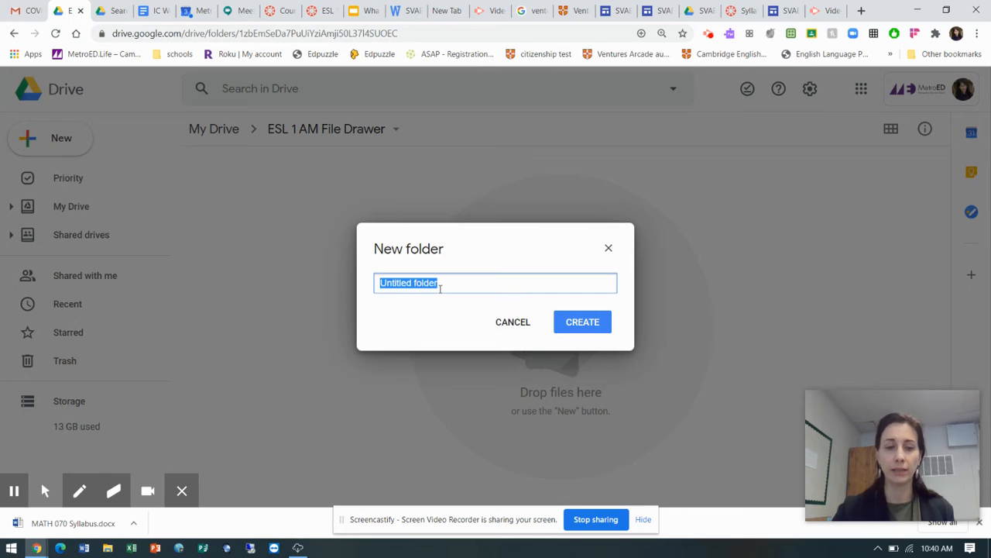
{"action": "type", "text": "Pedr"}
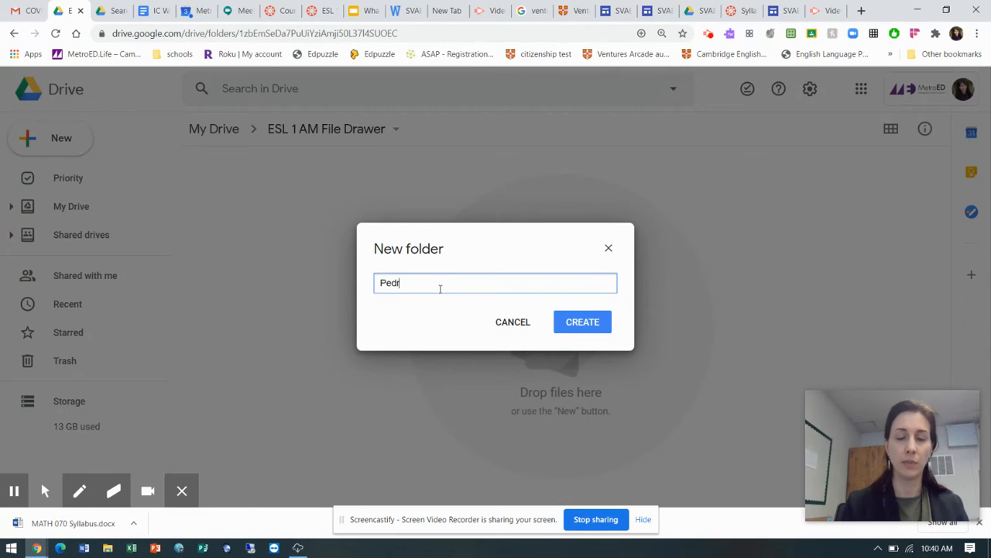
{"action": "type", "text": "o V"}
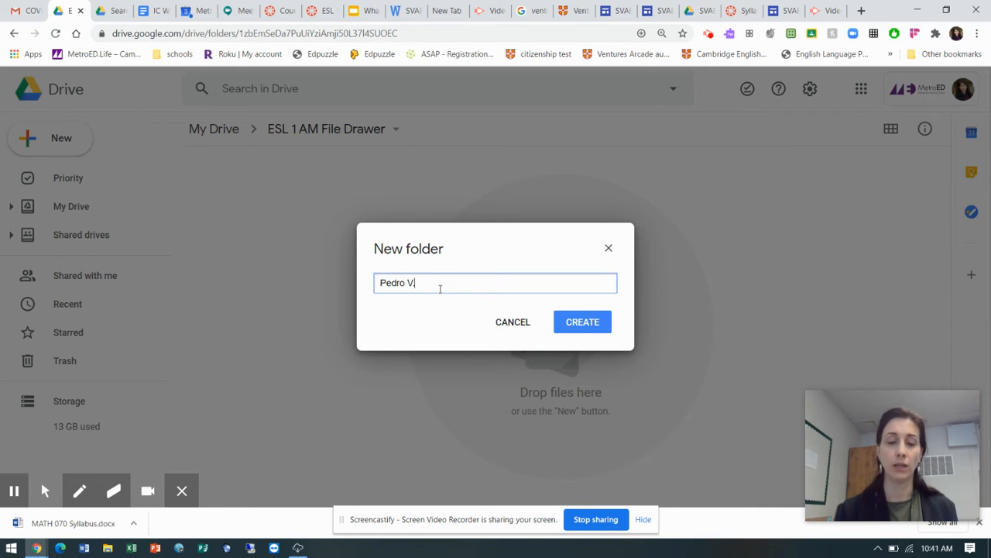
{"action": "left_click", "coordinate": [594, 325]}
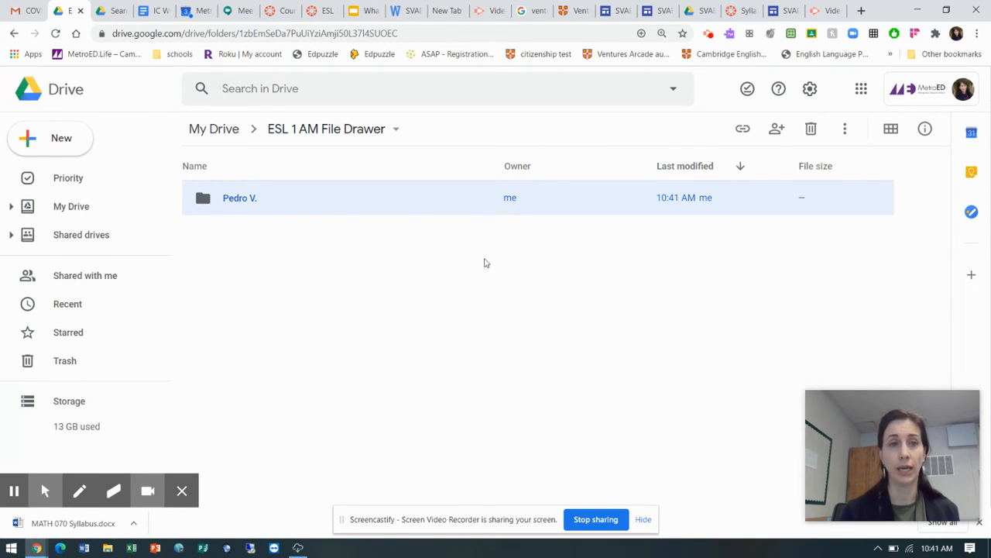
Create a second student subfolder in the file drawer, named with that student's first name and last initial
{"action": "left_click", "coordinate": [67, 142]}
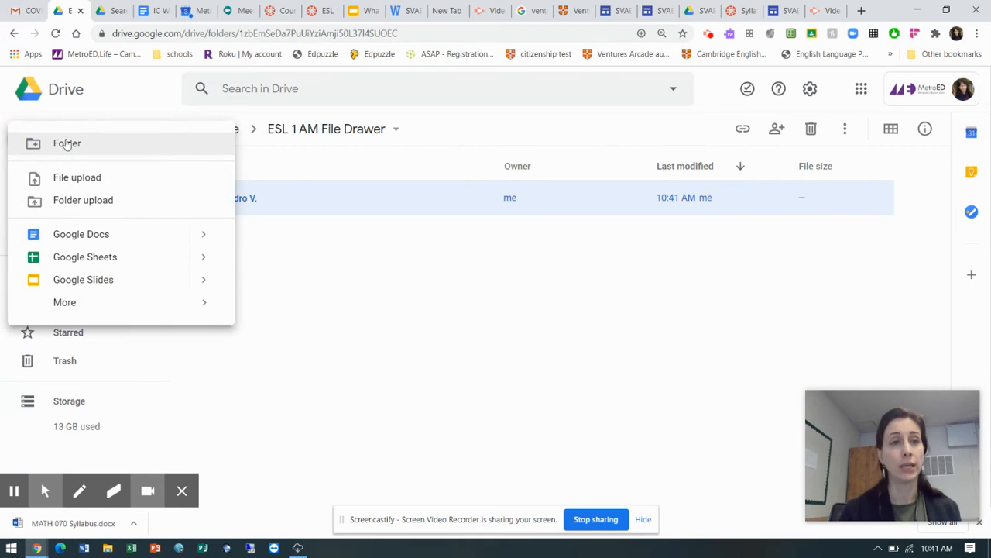
{"action": "left_click", "coordinate": [67, 144]}
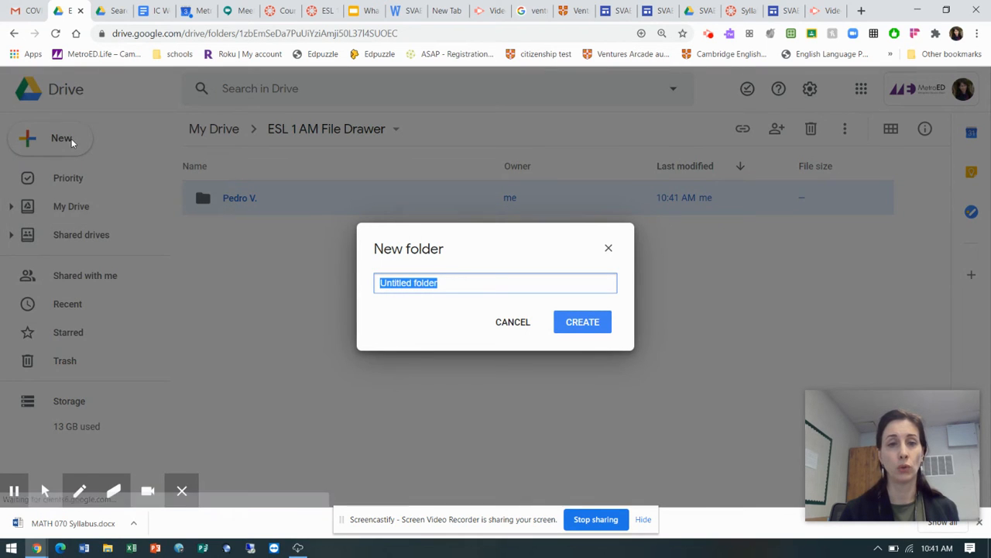
{"action": "type", "text": "Lisa"}
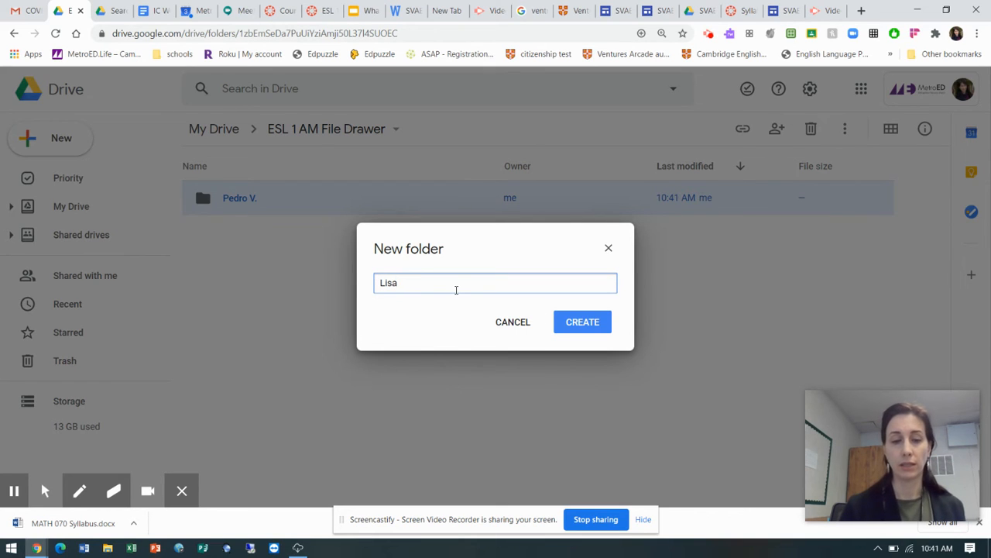
{"action": "type", "text": " P."}
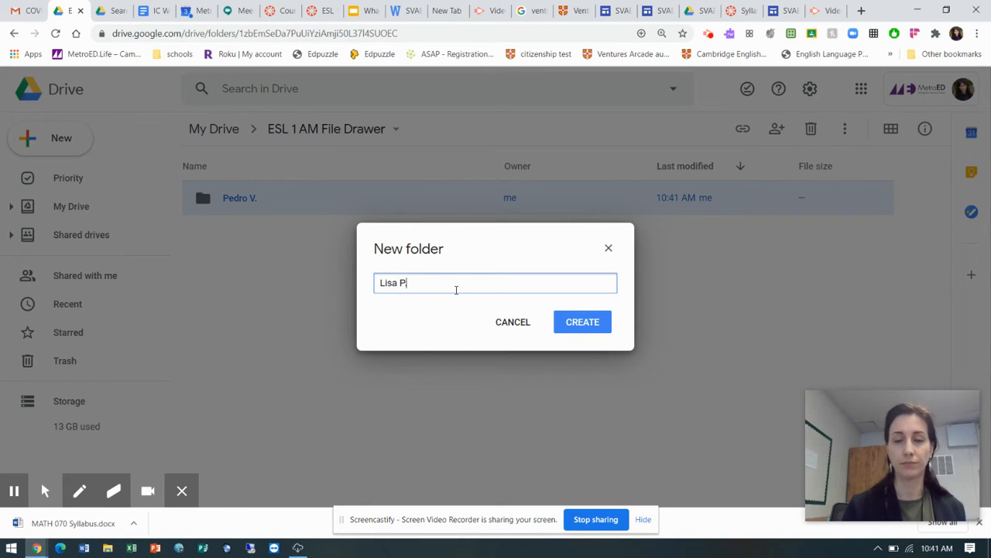
{"action": "left_click", "coordinate": [586, 324]}
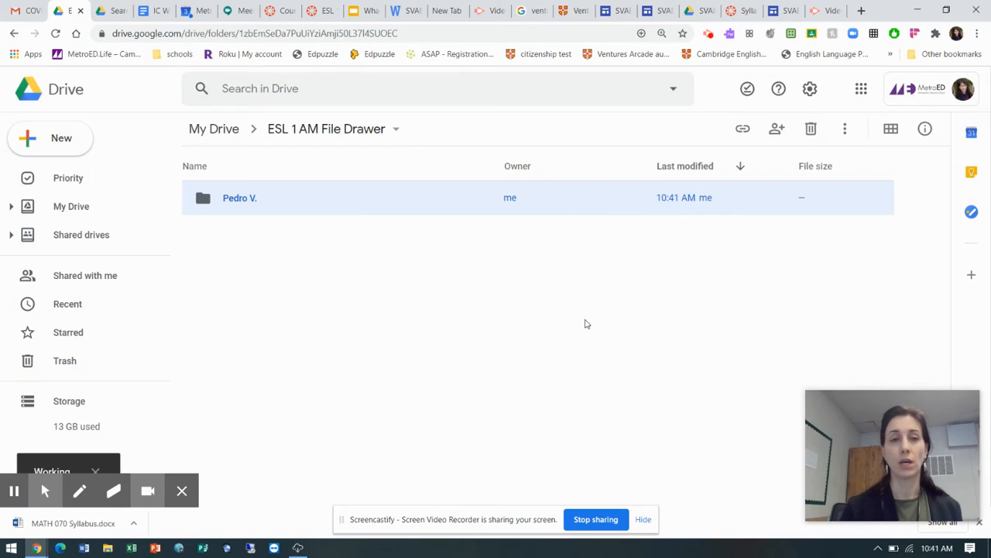
Add a third student subfolder to the file drawer, named with the student's first name and last initial
{"action": "left_click", "coordinate": [71, 138]}
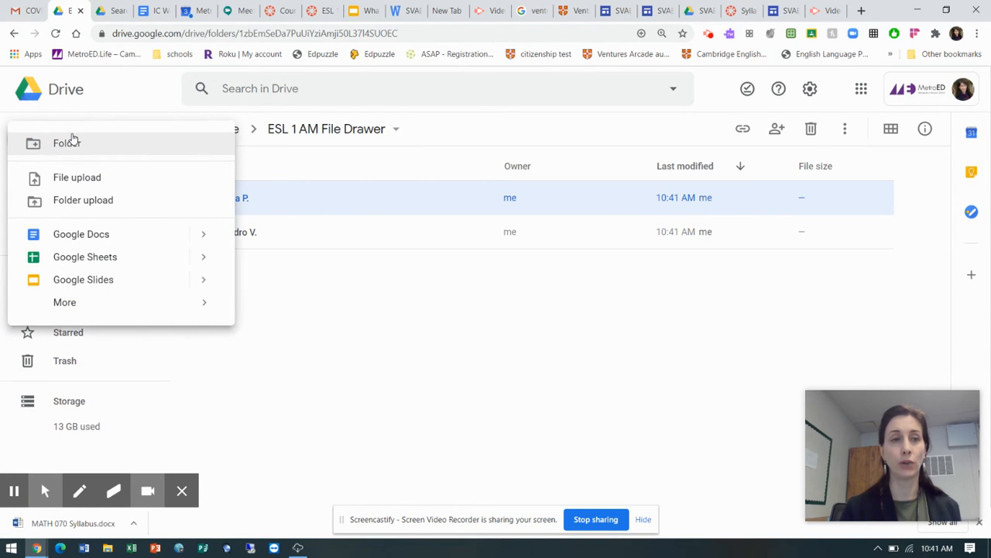
{"action": "left_click", "coordinate": [69, 143]}
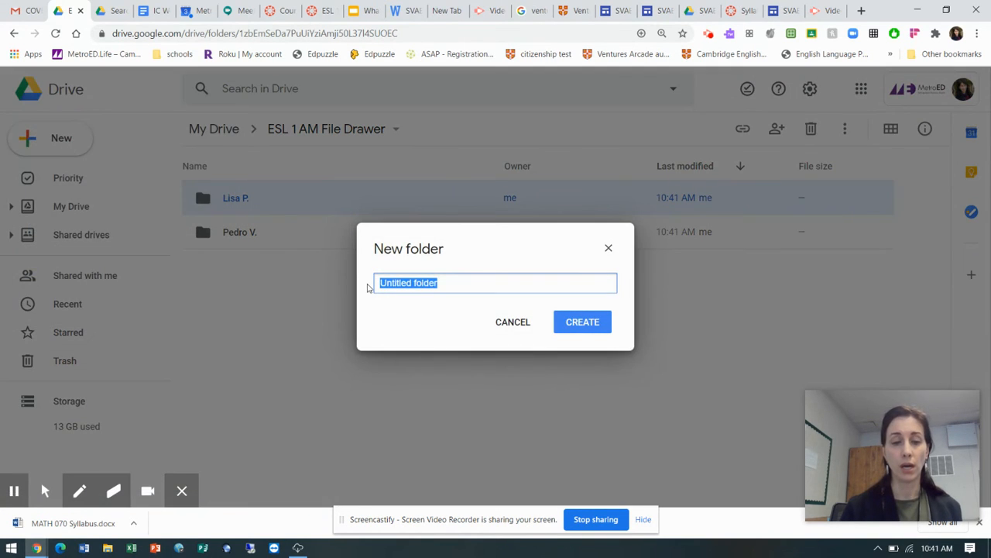
{"action": "type", "text": "Tran"}
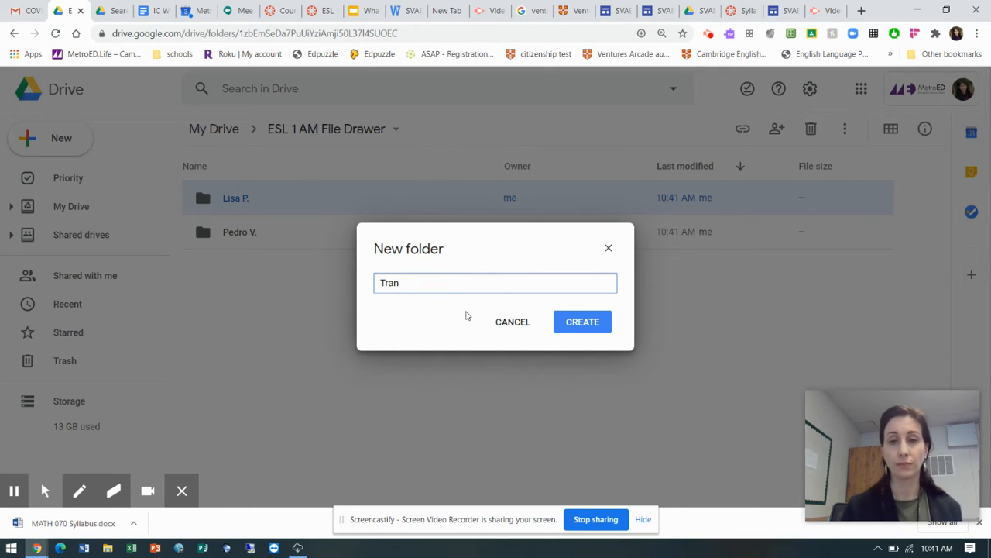
{"action": "type", "text": " N"}
{"action": "left_click", "coordinate": [590, 322]}
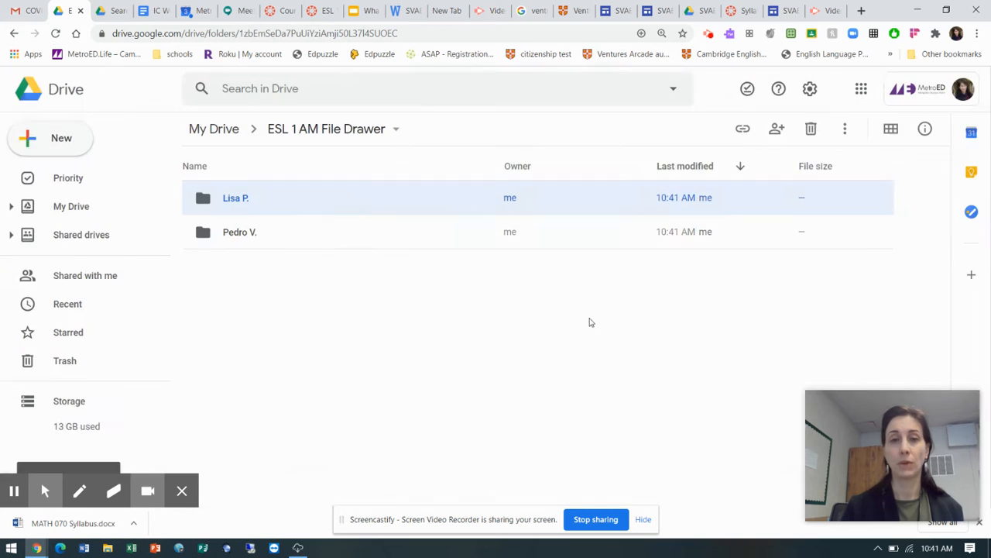
Add a fourth student subfolder to the file drawer, named with the student's first name and last initial
{"action": "left_click", "coordinate": [61, 138]}
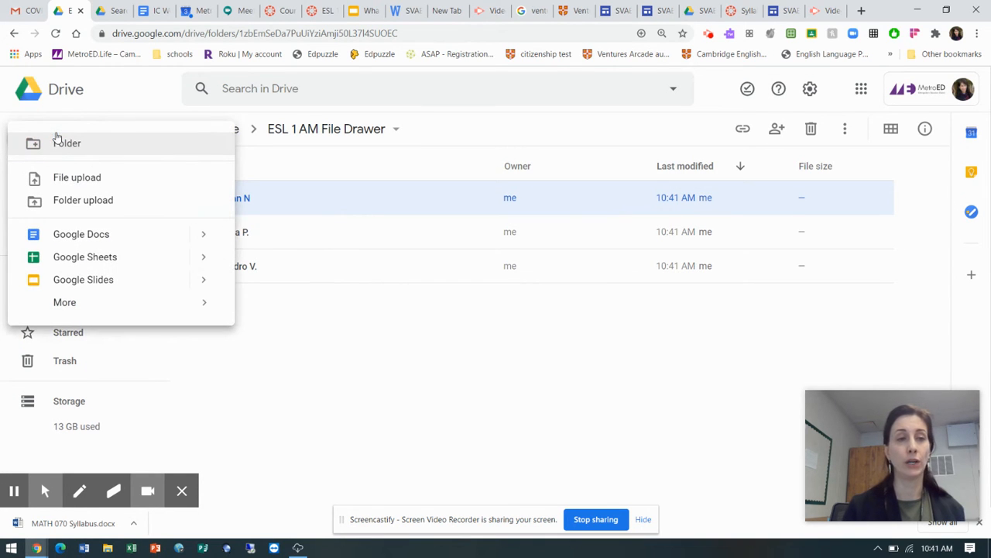
{"action": "left_click", "coordinate": [81, 144]}
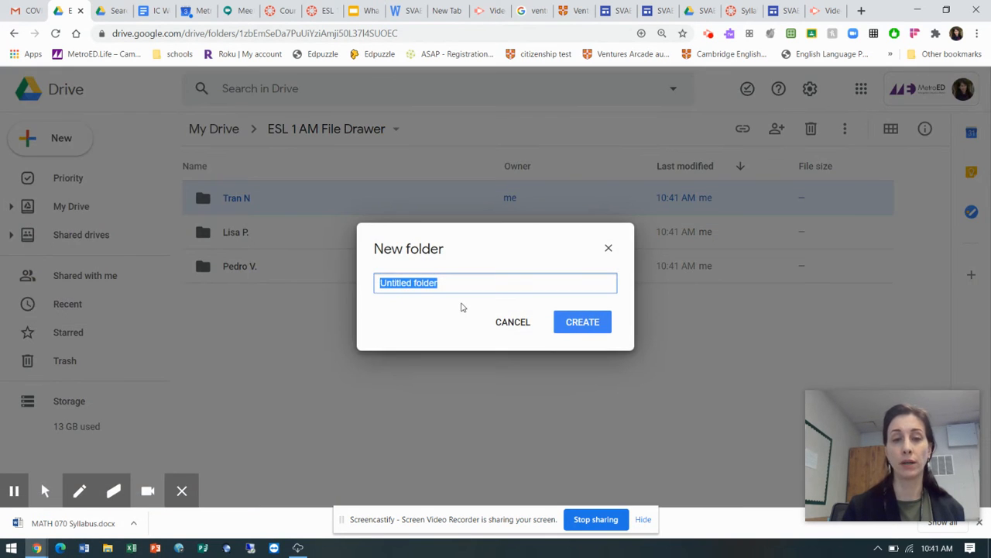
{"action": "type", "text": "Ngoc"}
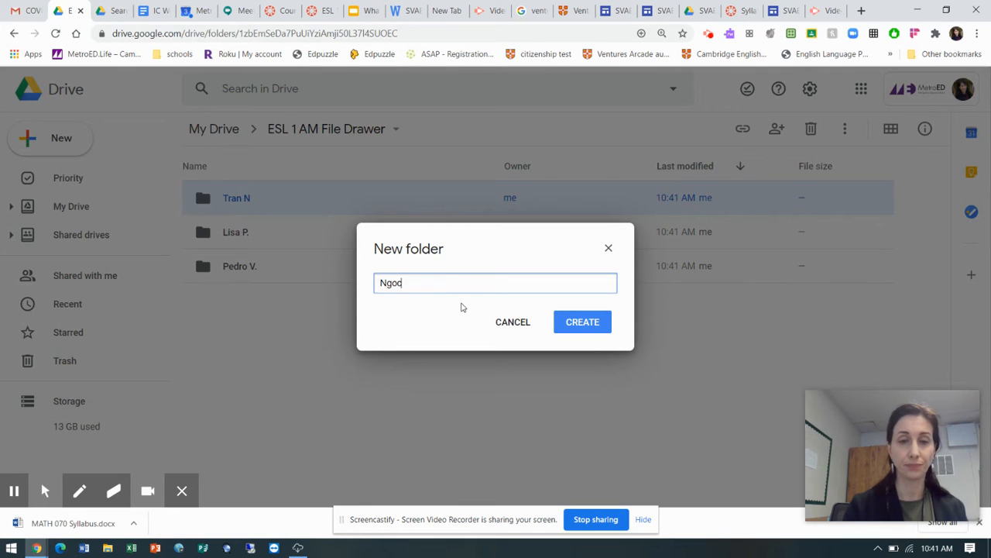
{"action": "type", "text": " C"}
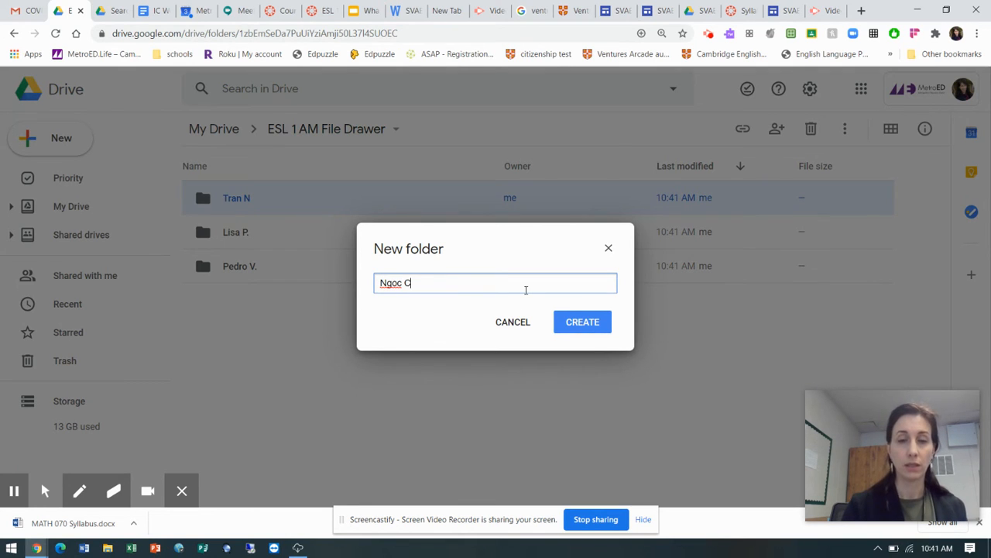
{"action": "left_click", "coordinate": [594, 324]}
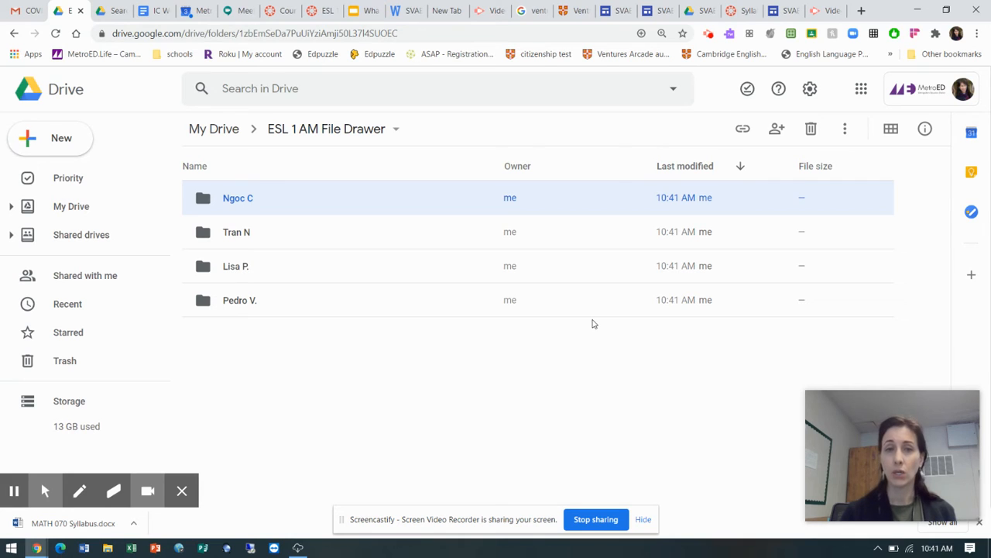
View the sharing settings of the fourth student's folder without adding anyone, and return to the ESL 1 AM File Drawer folder
{"action": "left_click", "coordinate": [229, 203]}
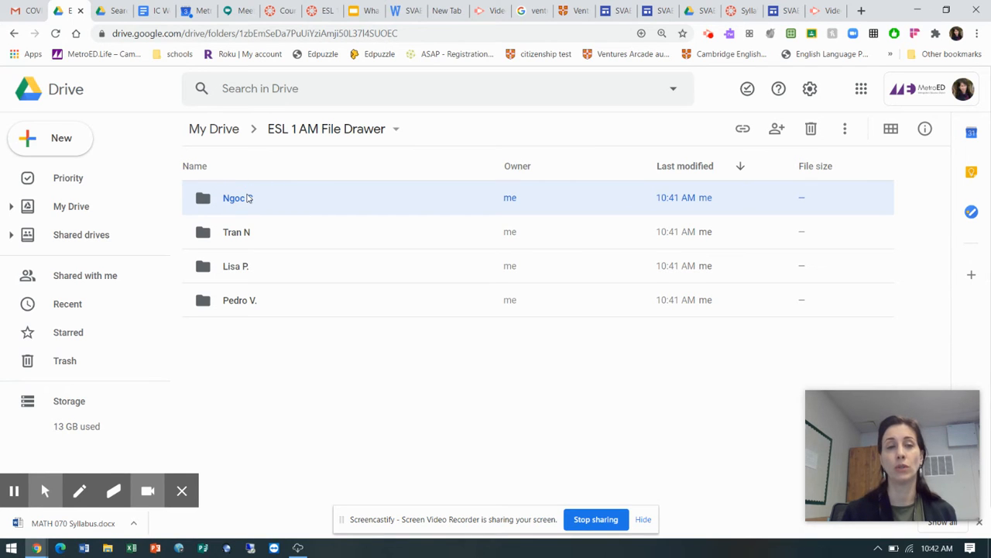
{"action": "double_click", "coordinate": [203, 199]}
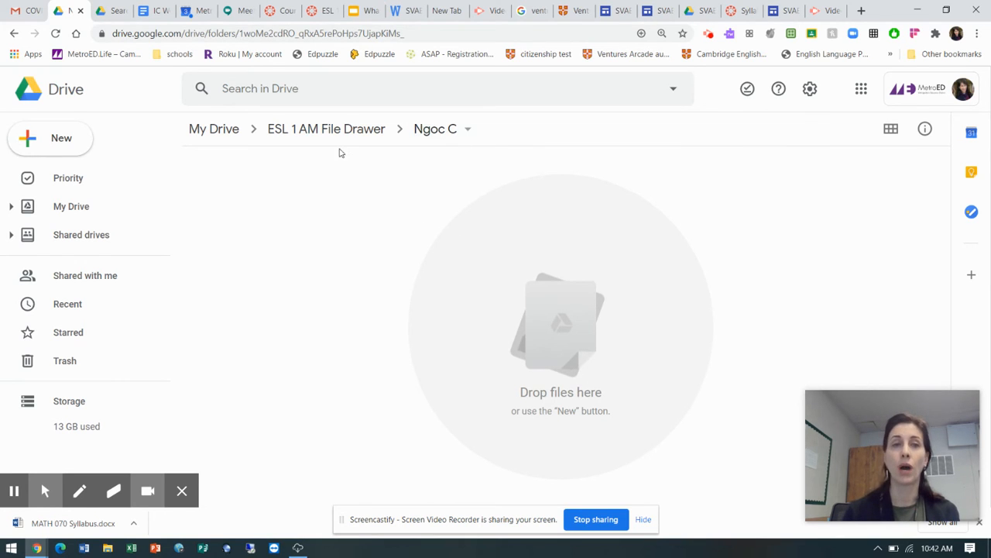
{"action": "left_click", "coordinate": [455, 129]}
{"action": "left_click", "coordinate": [476, 222]}
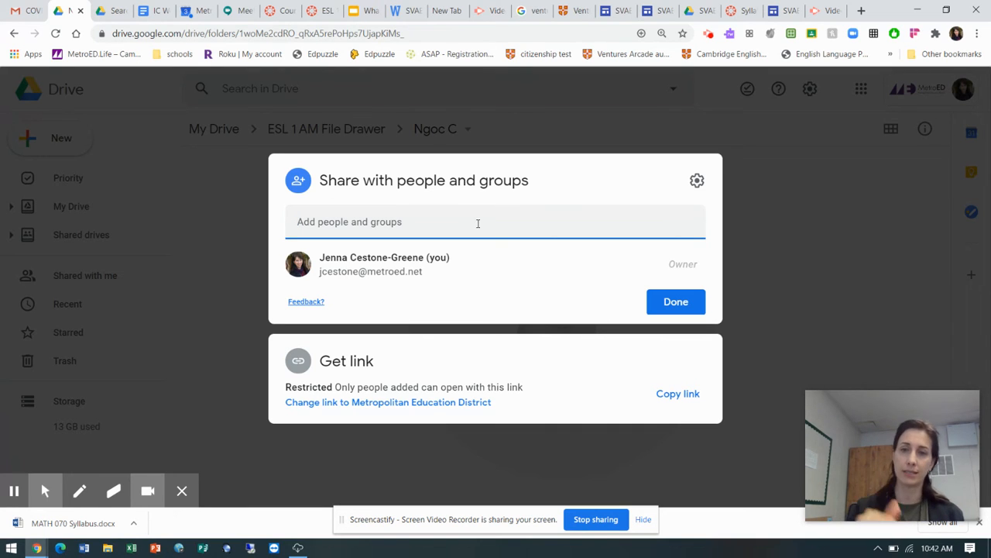
{"action": "left_click", "coordinate": [674, 304]}
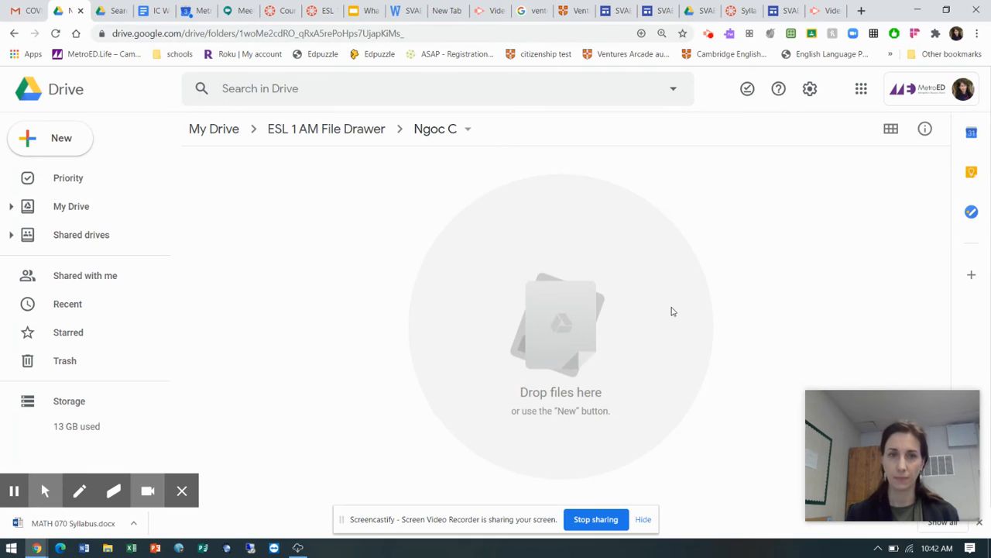
{"action": "left_click", "coordinate": [327, 129]}
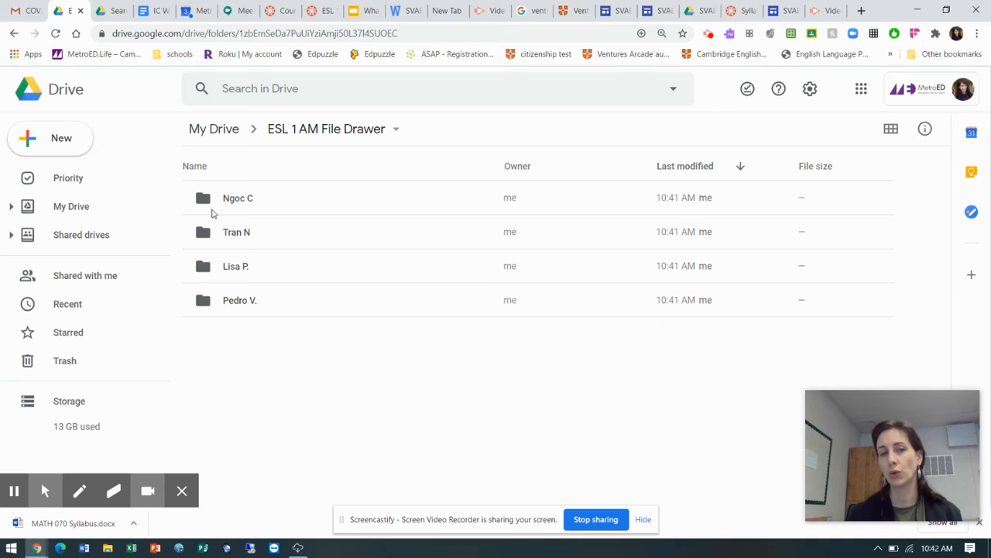
Change the color of the first student's folder, the last one in the list, to dark green
{"action": "left_click", "coordinate": [206, 305]}
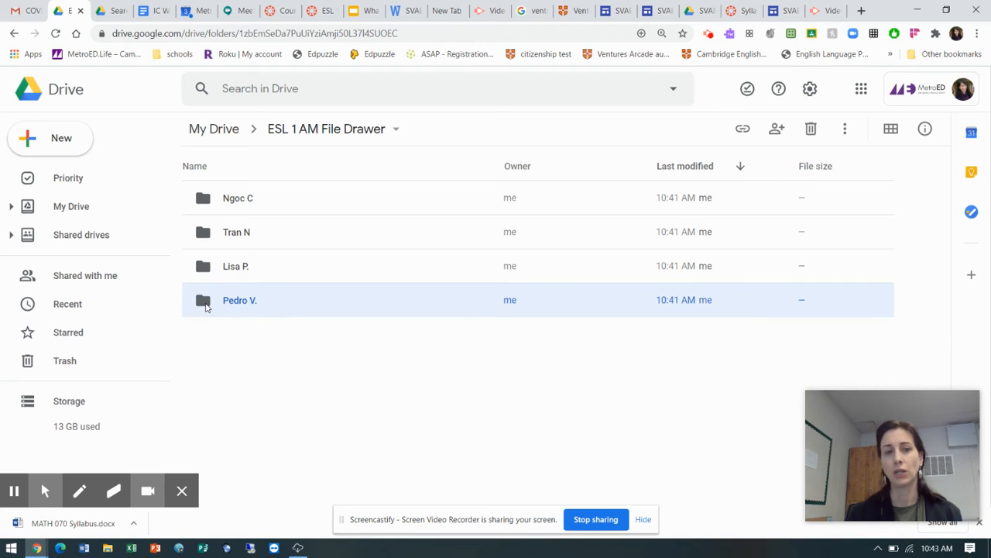
{"action": "right_click", "coordinate": [233, 302]}
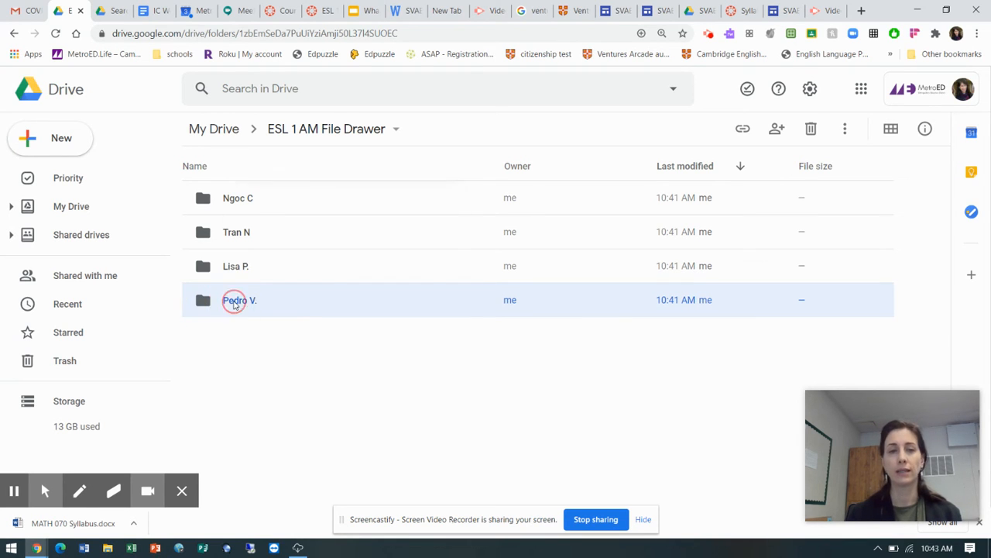
{"action": "left_click", "coordinate": [277, 365]}
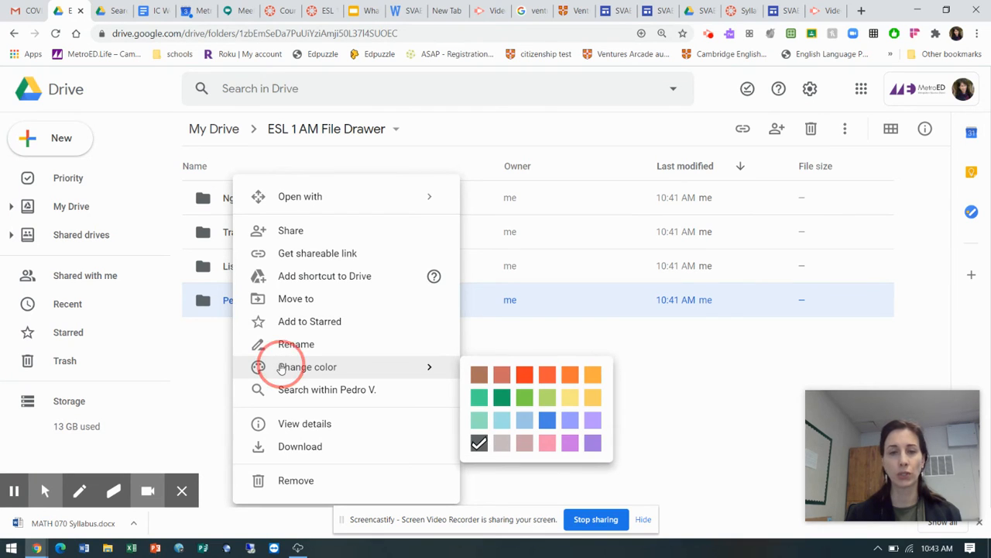
{"action": "left_click", "coordinate": [502, 398]}
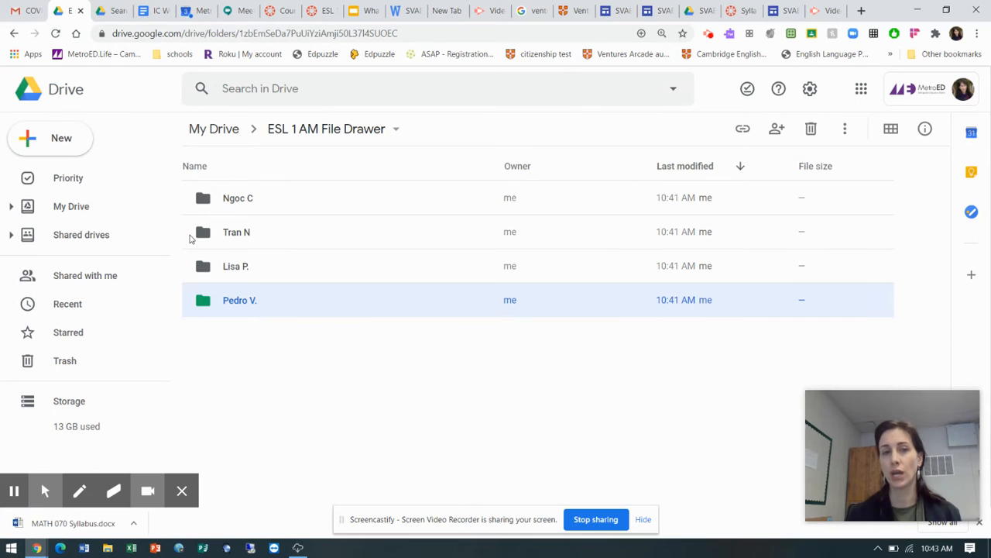
Change the color of the fourth student's folder, the first one in the list, to dark green
{"action": "left_click", "coordinate": [201, 200]}
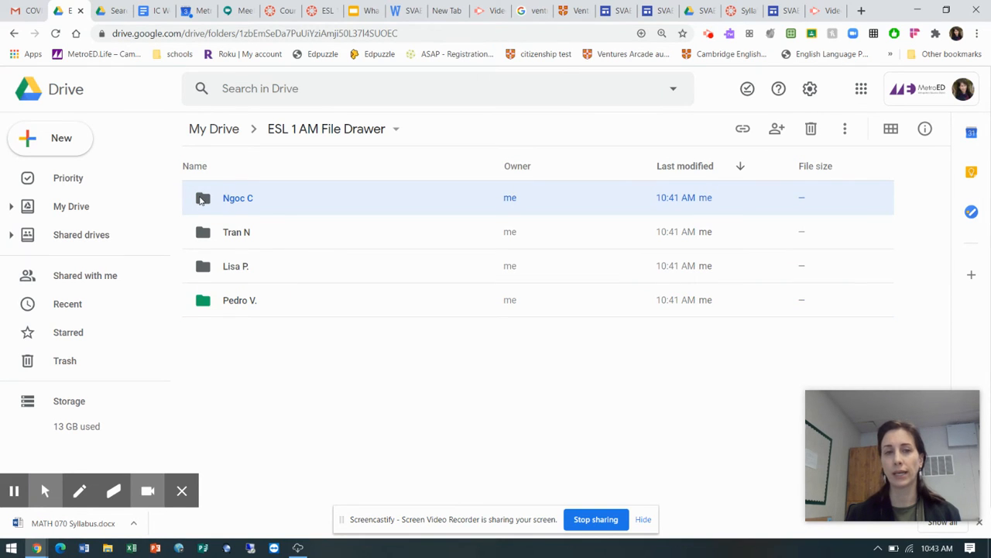
{"action": "right_click", "coordinate": [201, 200]}
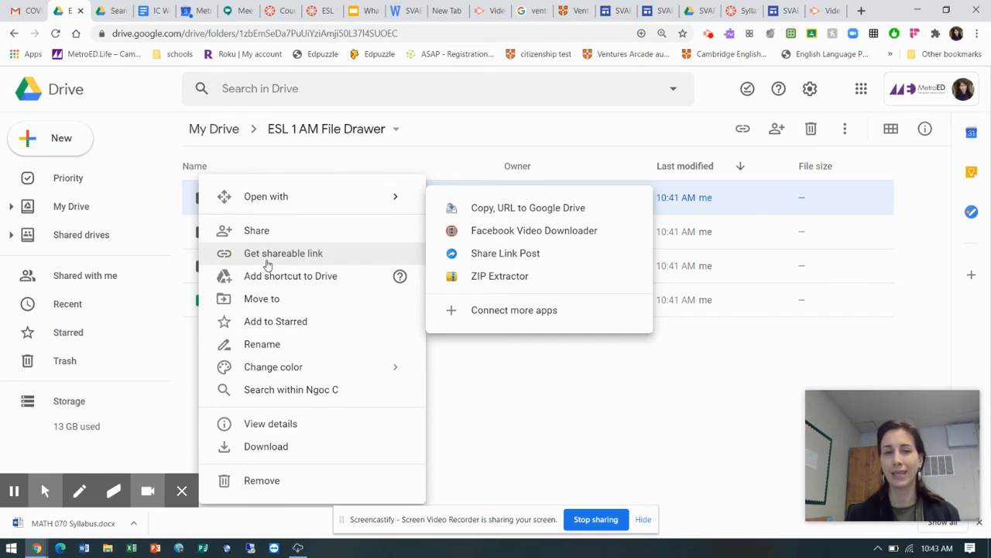
{"action": "mouse_move", "coordinate": [287, 369]}
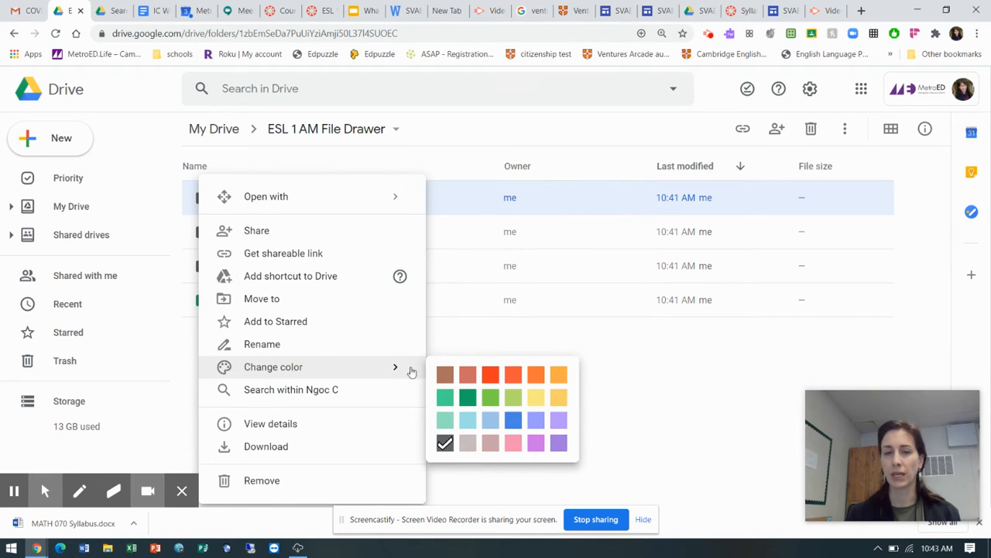
{"action": "left_click", "coordinate": [468, 398]}
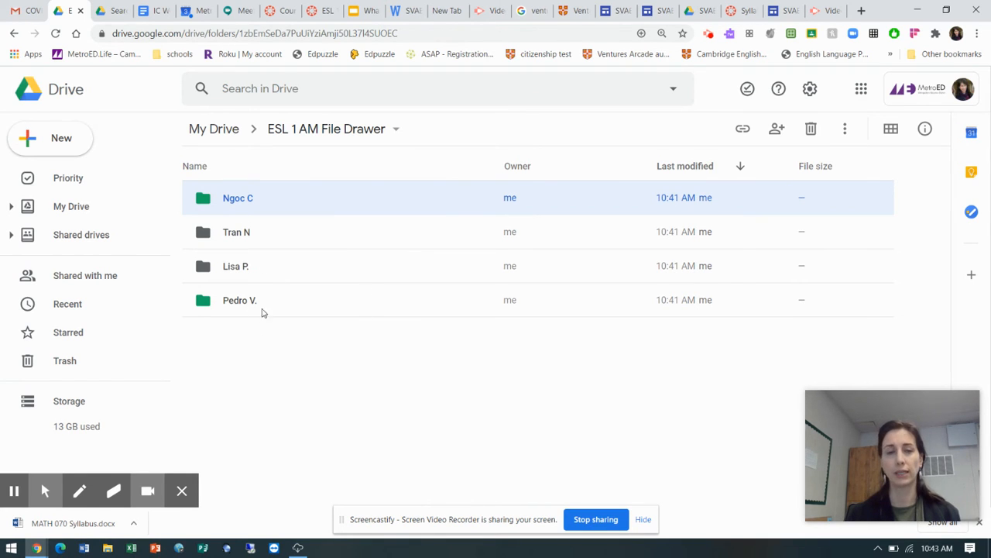
Select the last two student folders in the list together
{"action": "left_click", "coordinate": [201, 267]}
{"action": "left_click", "coordinate": [206, 303], "text": "shift"}
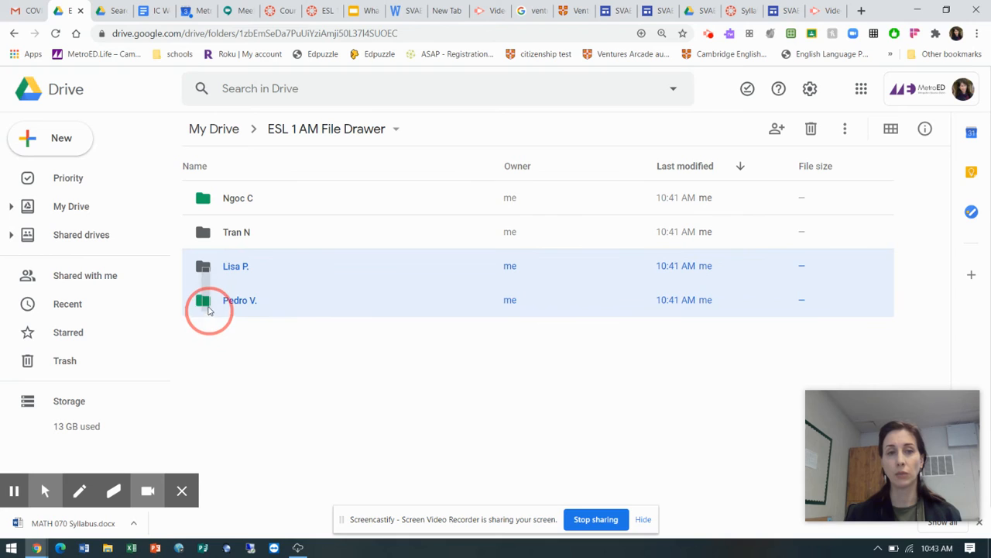
{"action": "left_click", "coordinate": [206, 266]}
{"action": "left_click_drag", "start_coordinate": [206, 267], "coordinate": [305, 255]}
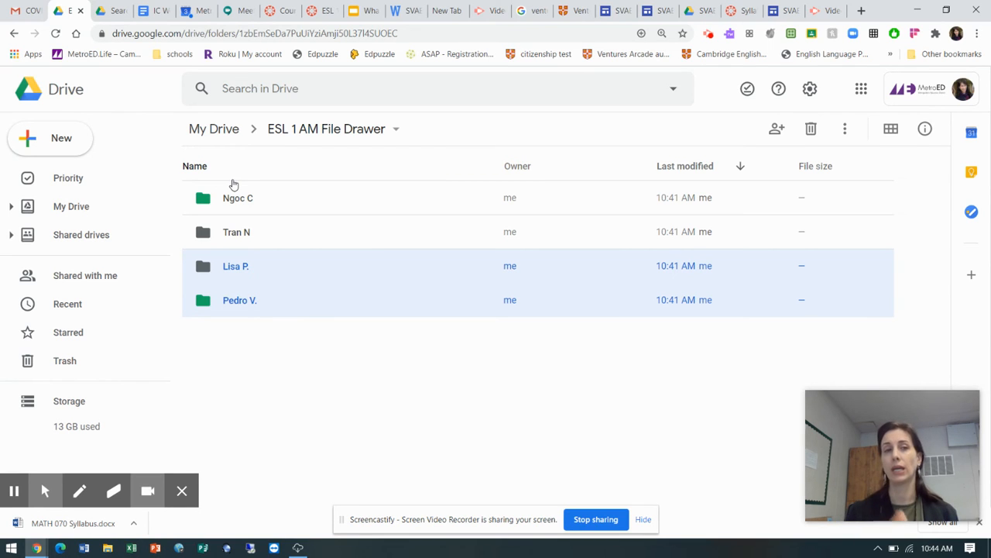
Create a blank Google Docs document in the ESL 1 AM File Drawer folder and title it "Essay #1"
{"action": "left_click", "coordinate": [55, 139]}
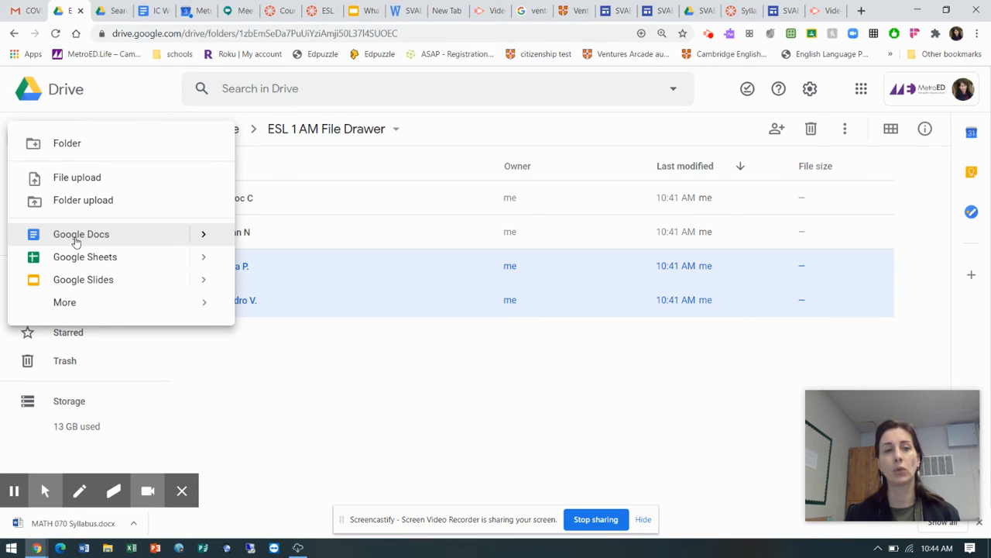
{"action": "left_click", "coordinate": [205, 236]}
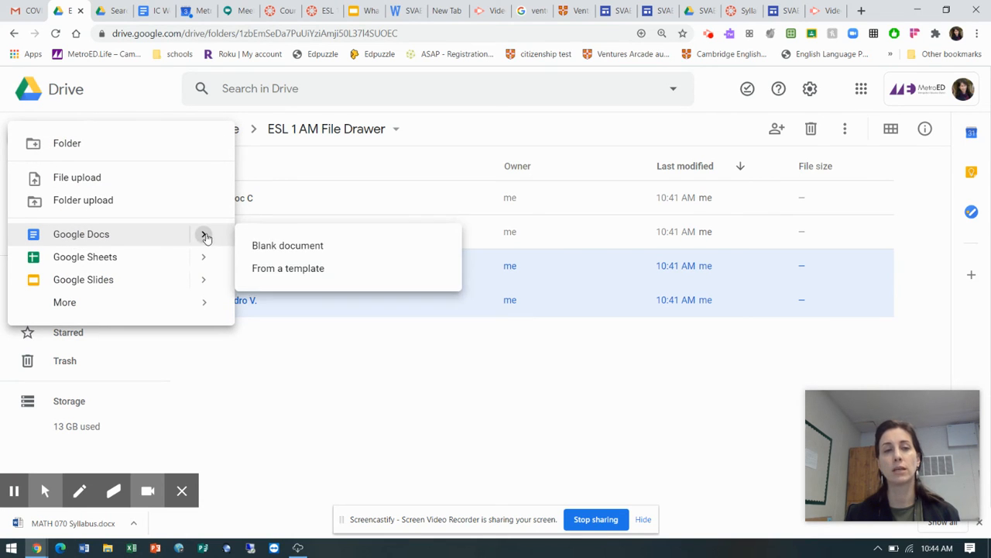
{"action": "left_click", "coordinate": [269, 248]}
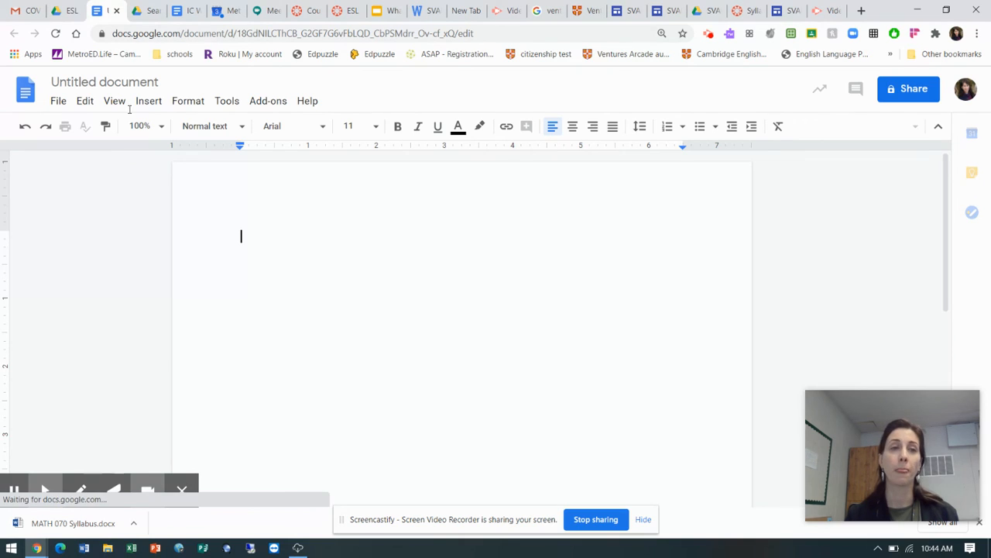
{"action": "left_click", "coordinate": [130, 82]}
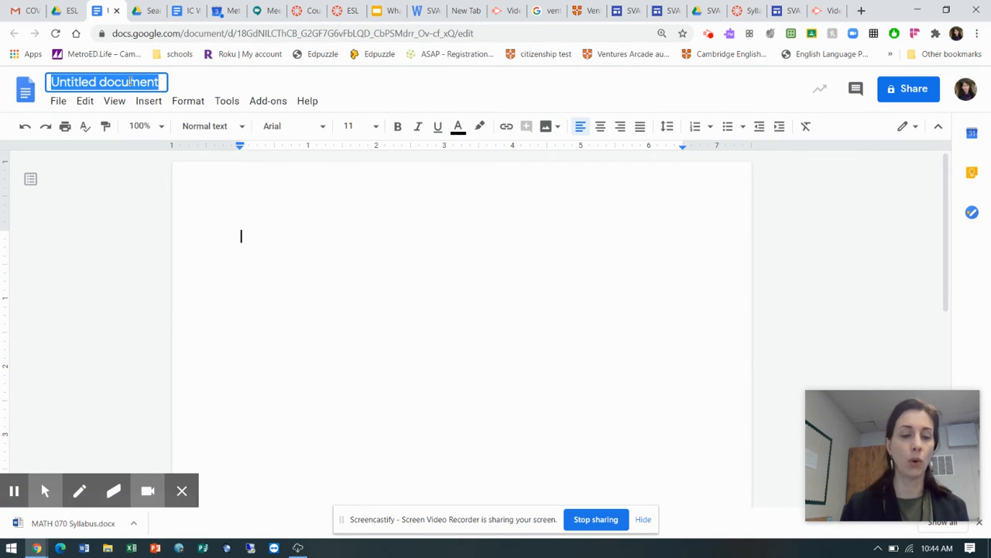
{"action": "type", "text": "Essay "}
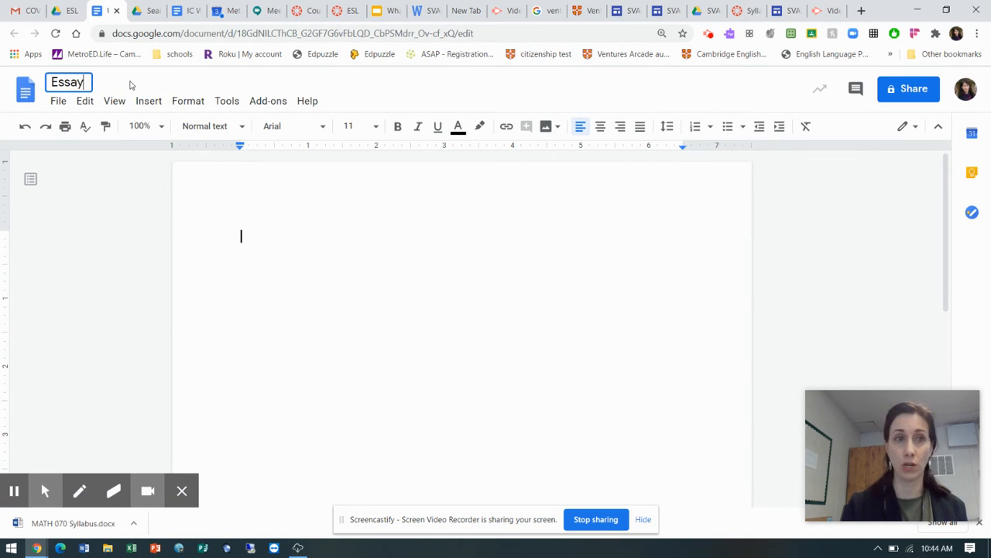
{"action": "type", "text": "#1"}
Start the essay heading with the student's name on the first line and the teacher's name on the second
{"action": "left_click", "coordinate": [273, 241]}
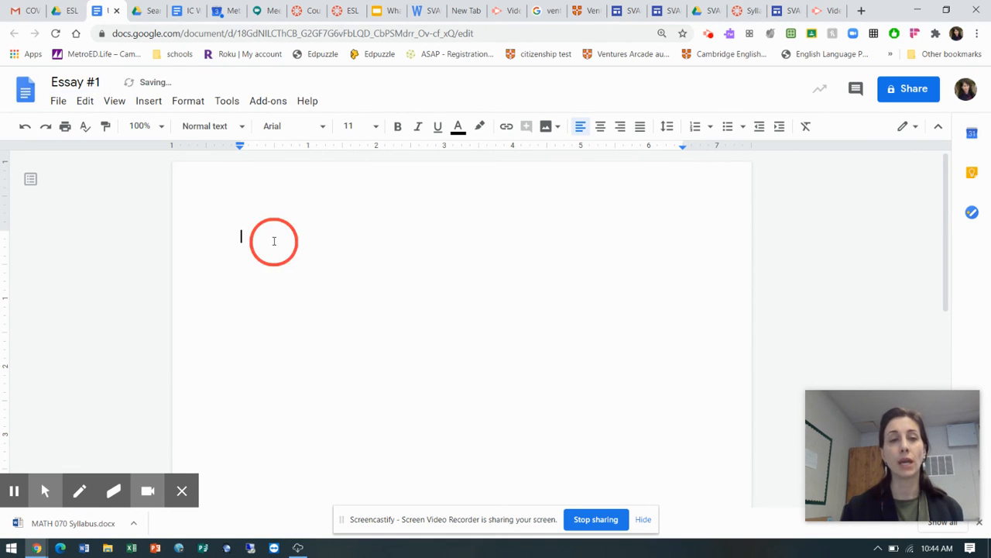
{"action": "type", "text": "Lisa"}
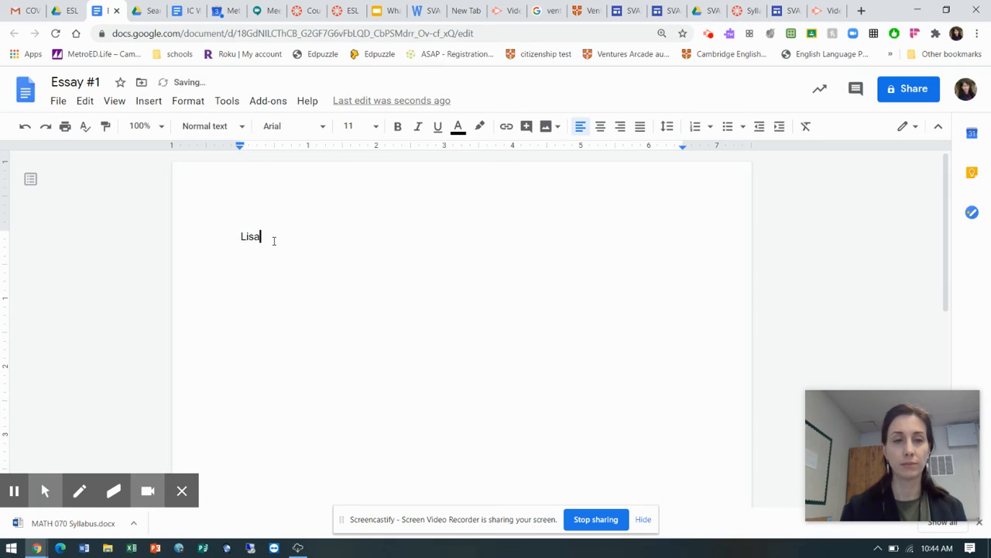
{"action": "type", "text": " V"}
{"action": "key", "text": "Return"}
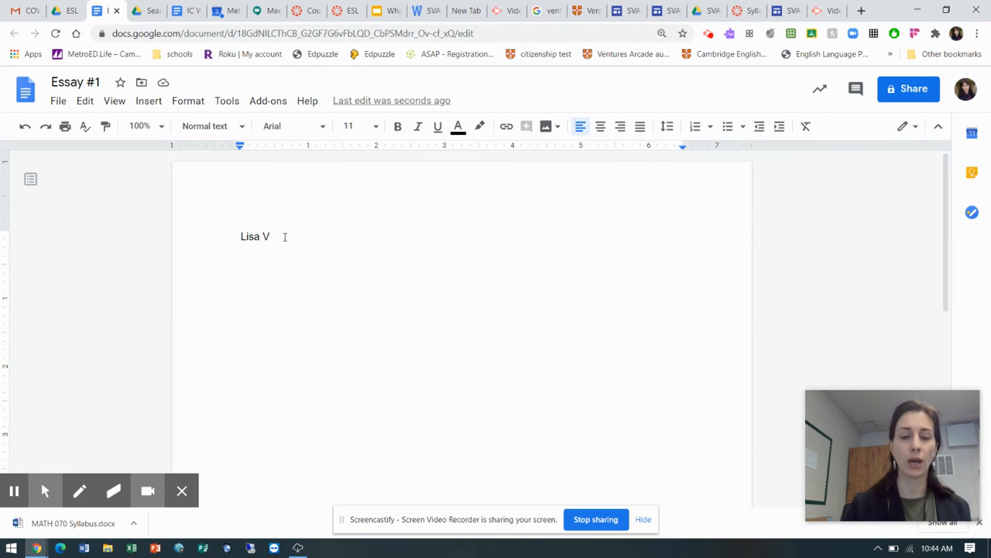
{"action": "key", "text": "Return"}
{"action": "type", "text": "Y"}
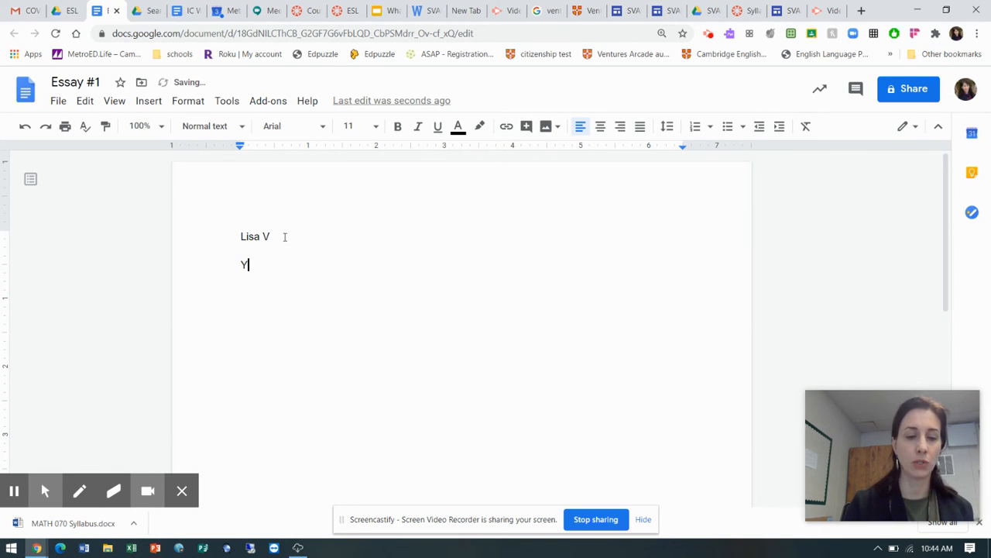
{"action": "type", "text": ". Washi"}
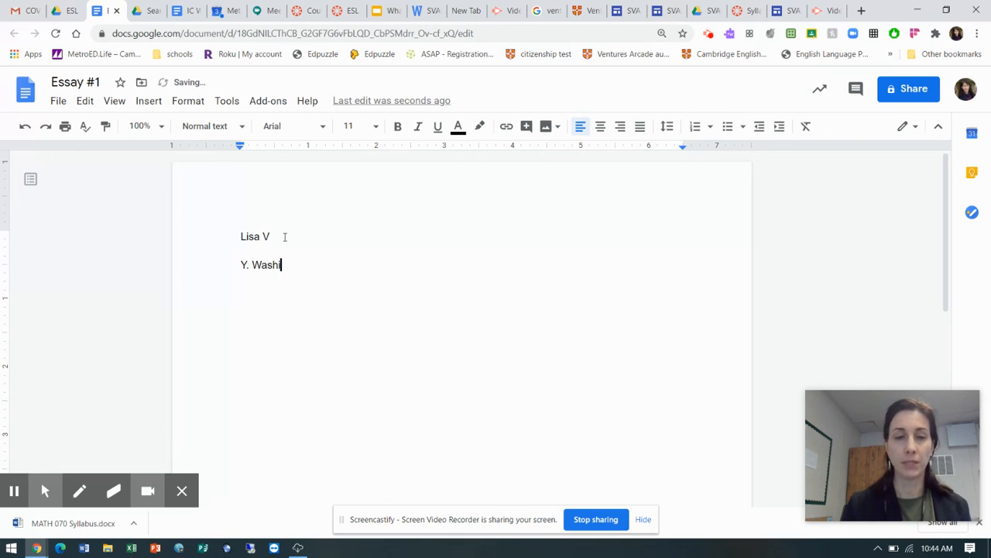
{"action": "type", "text": "ngton"}
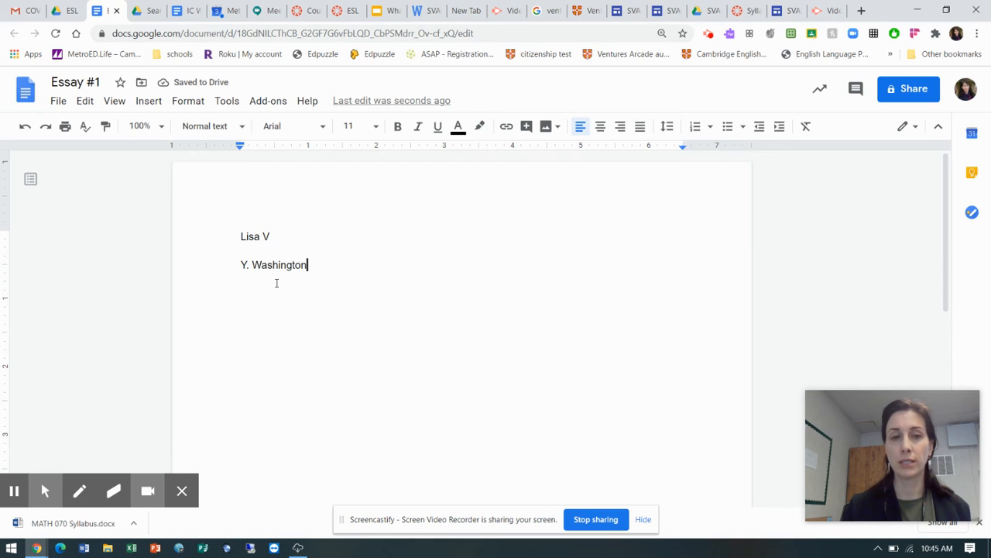
Add "ABE" and "Date:" as the third and fourth lines of the essay heading
{"action": "key", "text": "Return"}
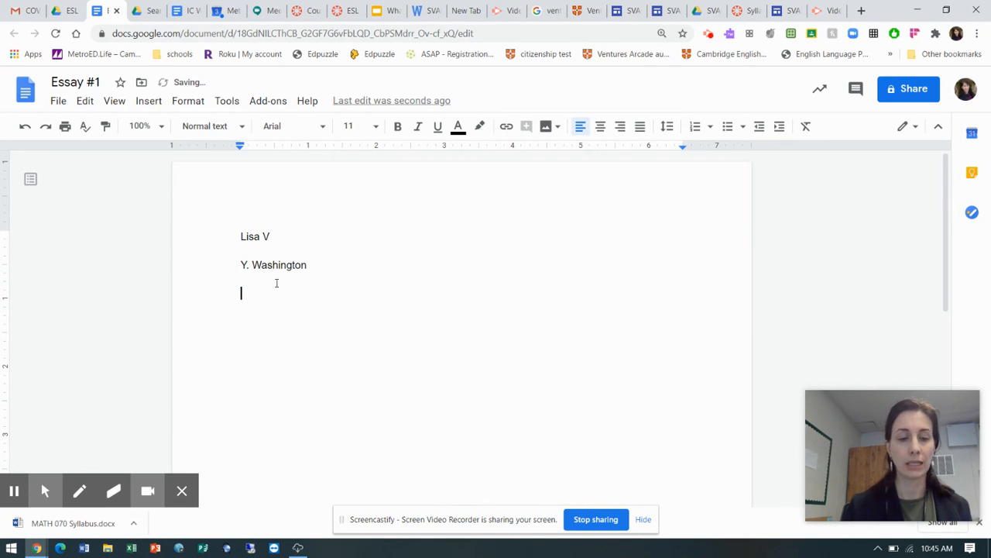
{"action": "type", "text": "ABE"}
{"action": "key", "text": "Return"}
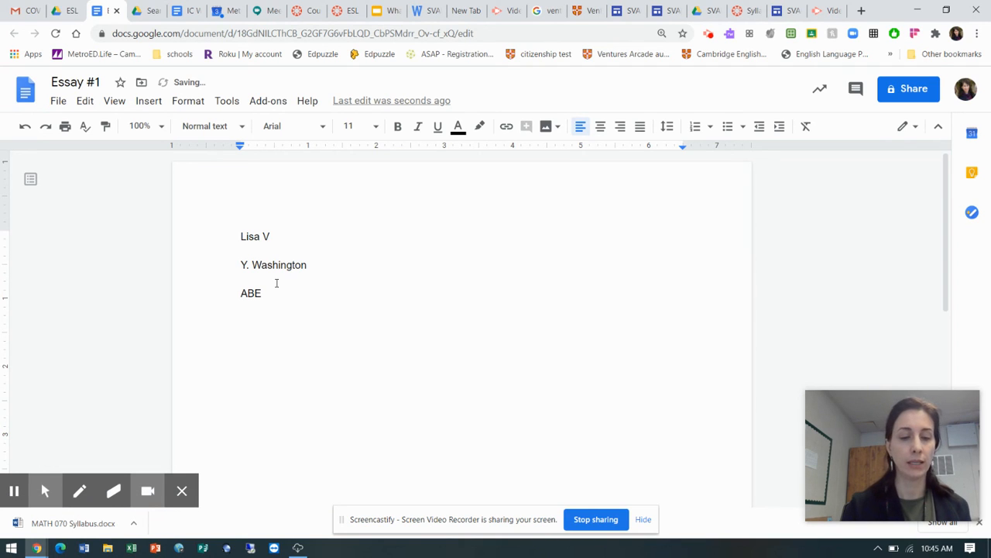
{"action": "type", "text": "DATE:"}
{"action": "key", "text": "BackSpace"}
{"action": "key", "text": "BackSpace"}
{"action": "key", "text": "BackSpace"}
{"action": "key", "text": "BackSpace"}
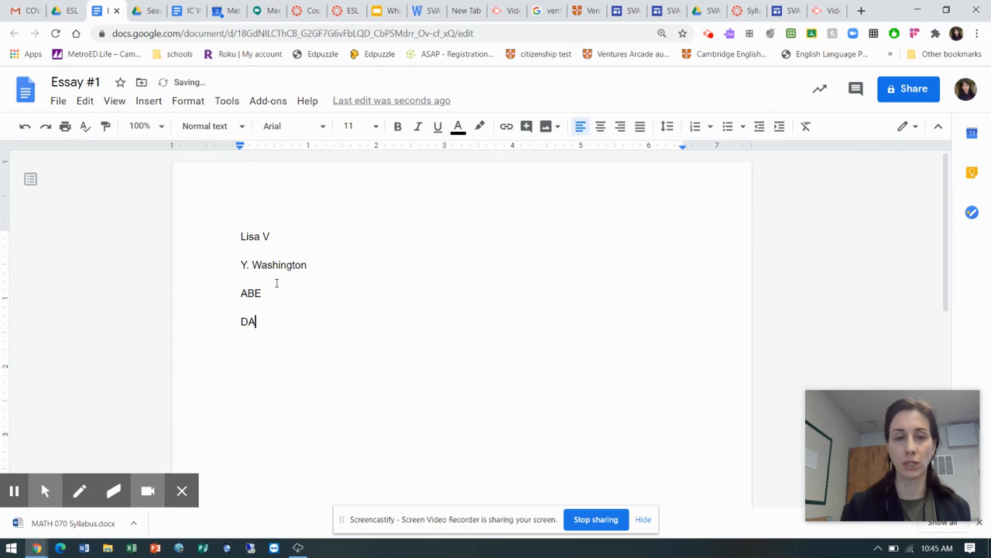
{"action": "type", "text": "ate:"}
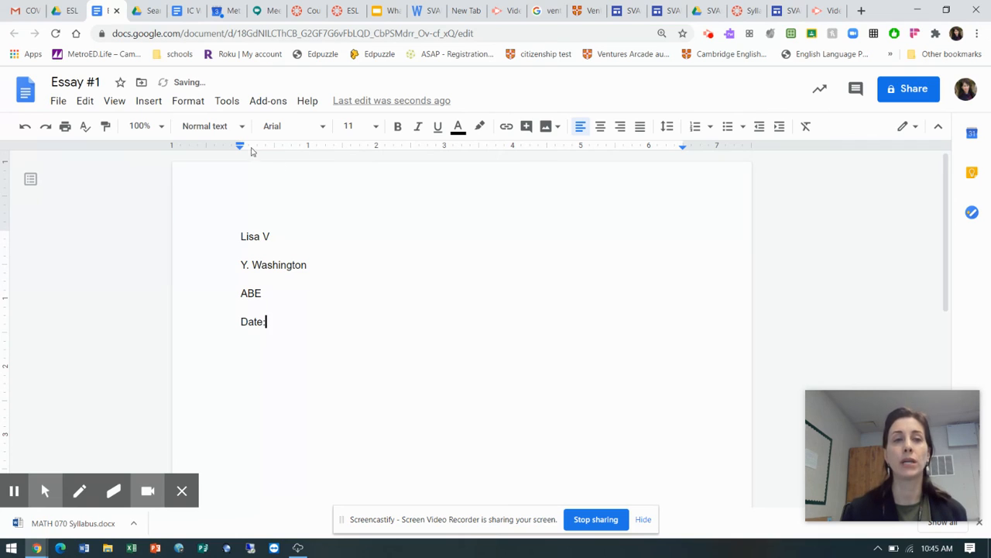
{"action": "left_click", "coordinate": [181, 106]}
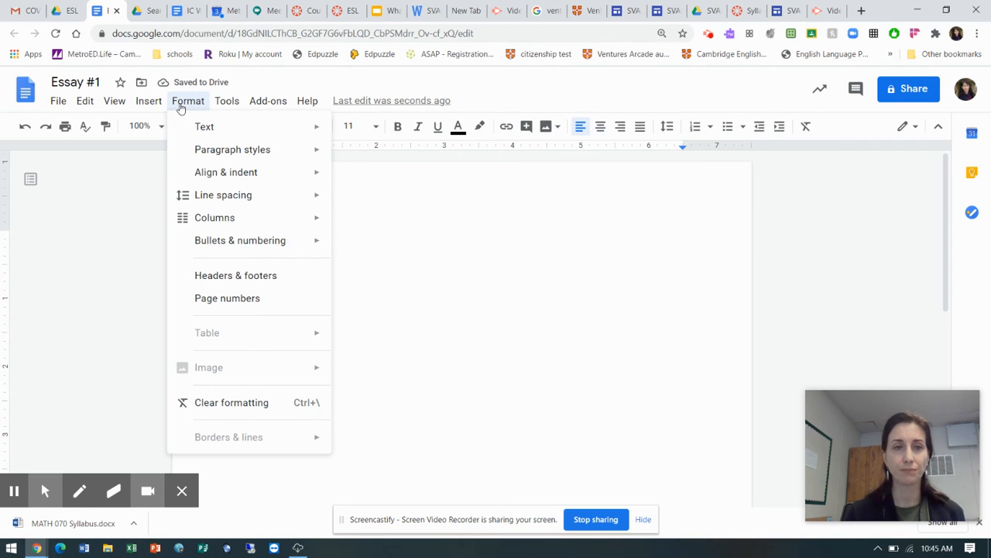
{"action": "mouse_move", "coordinate": [219, 149]}
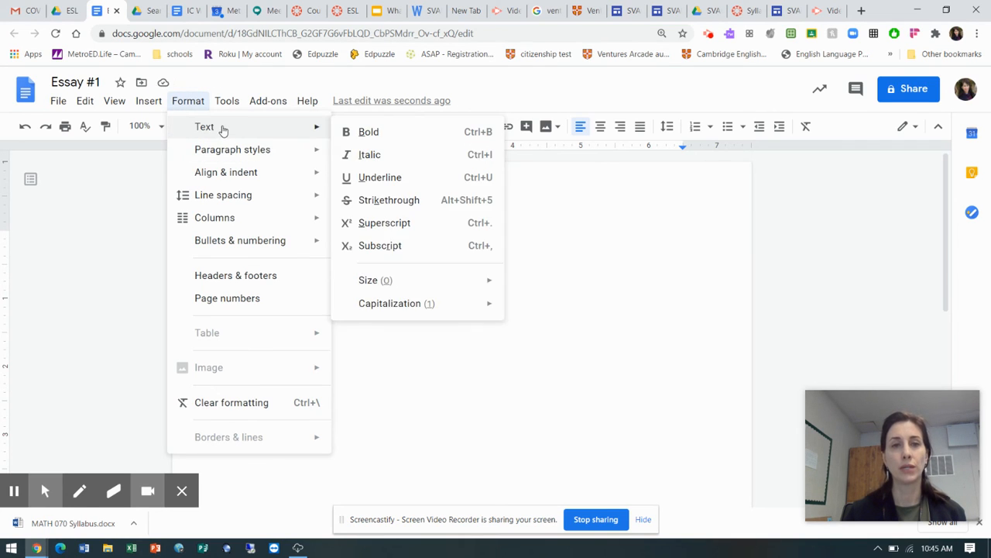
{"action": "left_click", "coordinate": [223, 129]}
{"action": "mouse_move", "coordinate": [227, 105]}
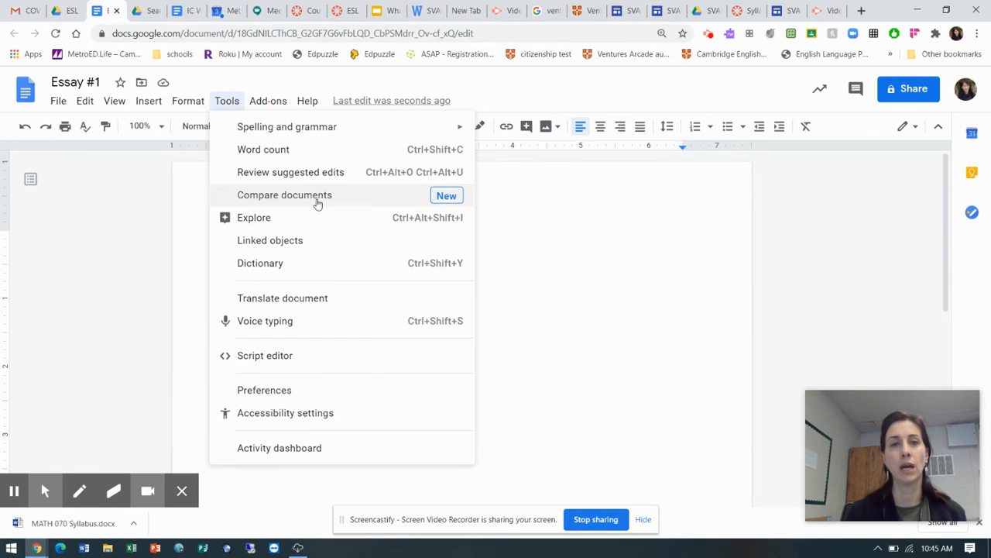
{"action": "left_click", "coordinate": [606, 219]}
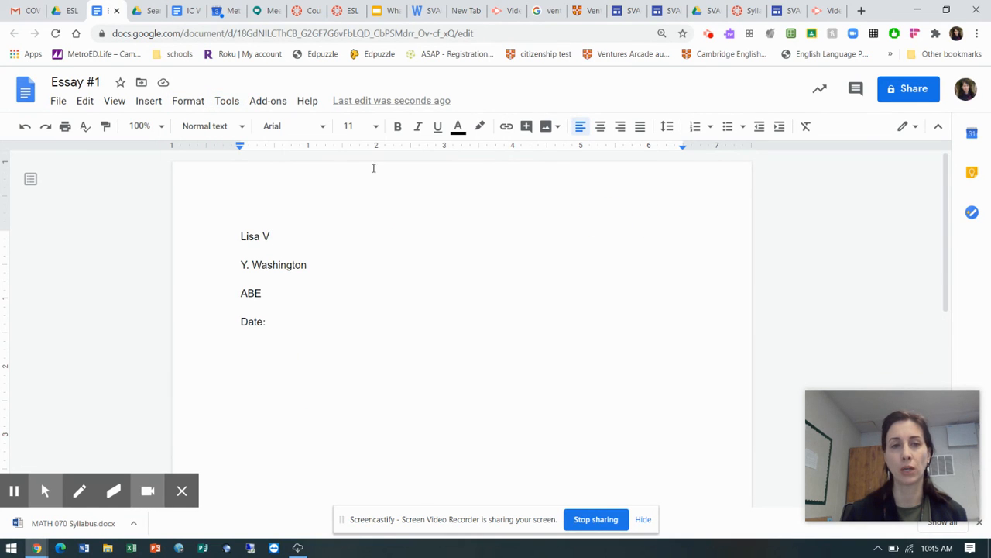
Format all four heading lines in Times New Roman at size 12
{"action": "left_click", "coordinate": [323, 129]}
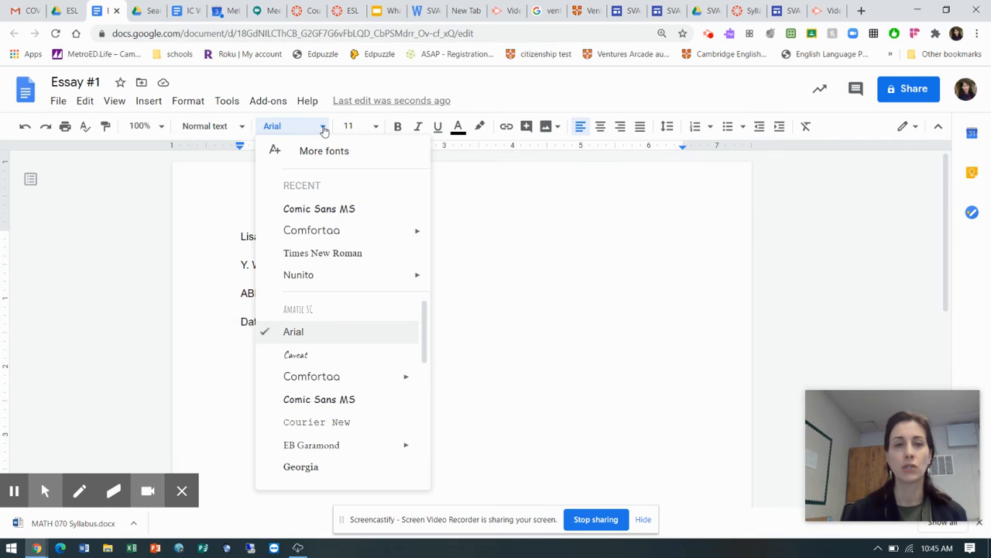
{"action": "left_click", "coordinate": [358, 254]}
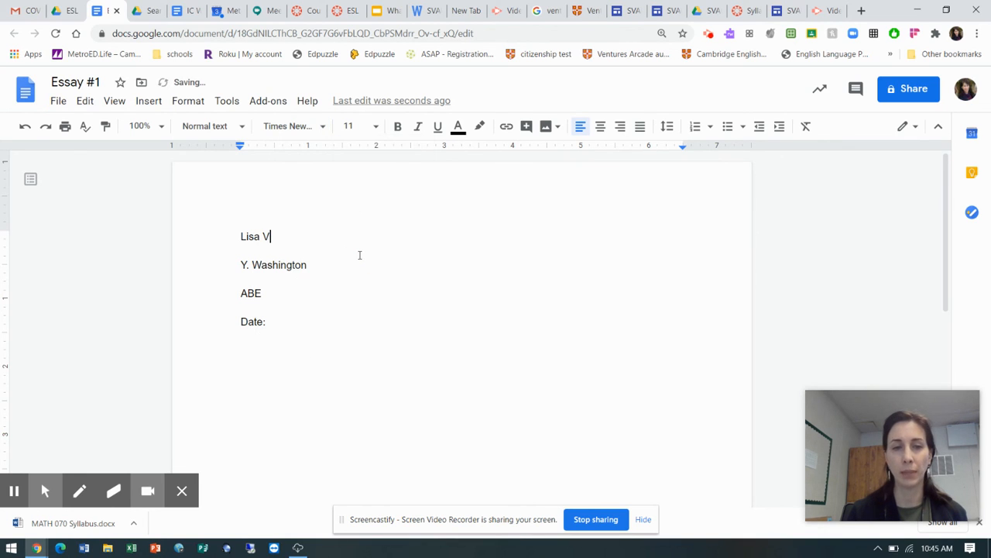
{"action": "left_click_drag", "start_coordinate": [238, 236], "coordinate": [325, 334]}
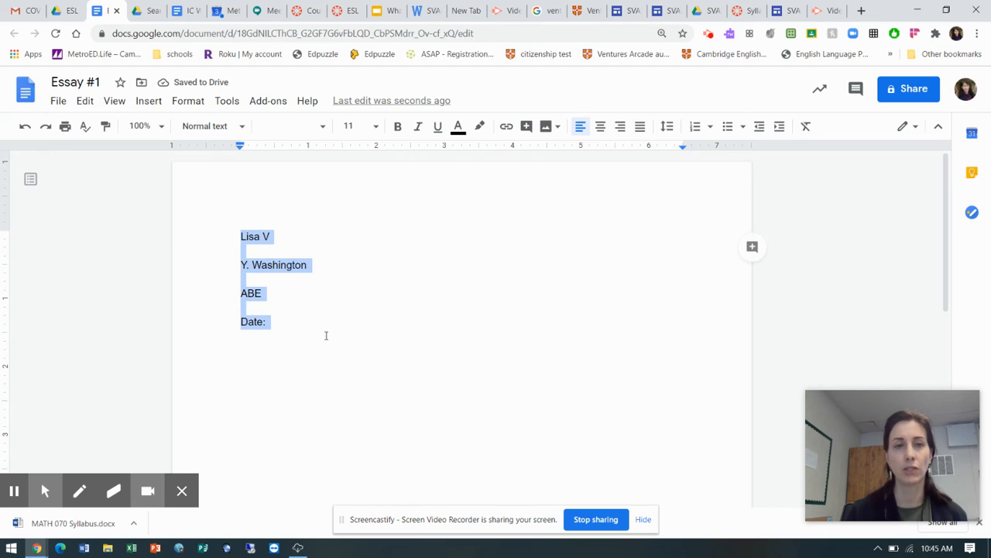
{"action": "left_click", "coordinate": [321, 131]}
{"action": "left_click", "coordinate": [346, 207]}
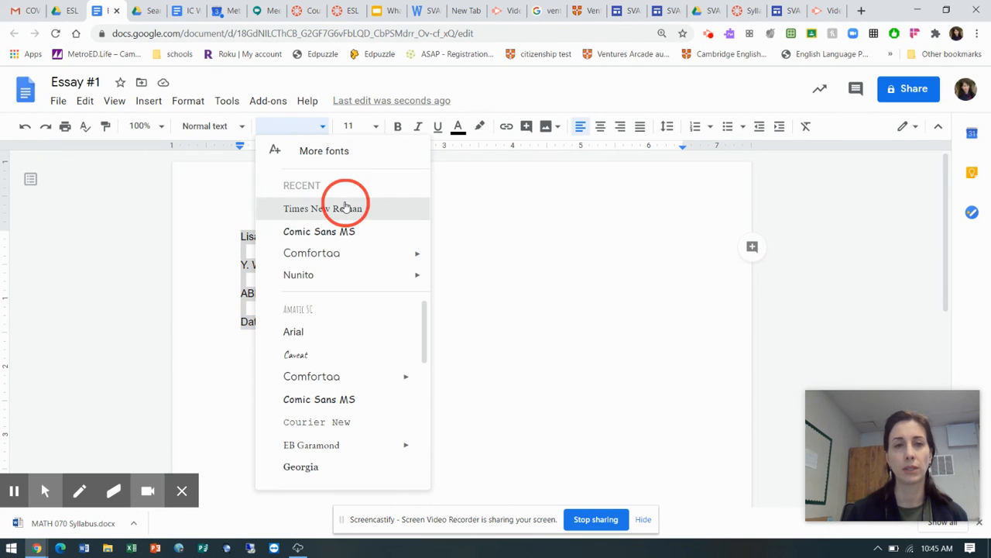
{"action": "left_click", "coordinate": [379, 130]}
{"action": "left_click", "coordinate": [360, 244]}
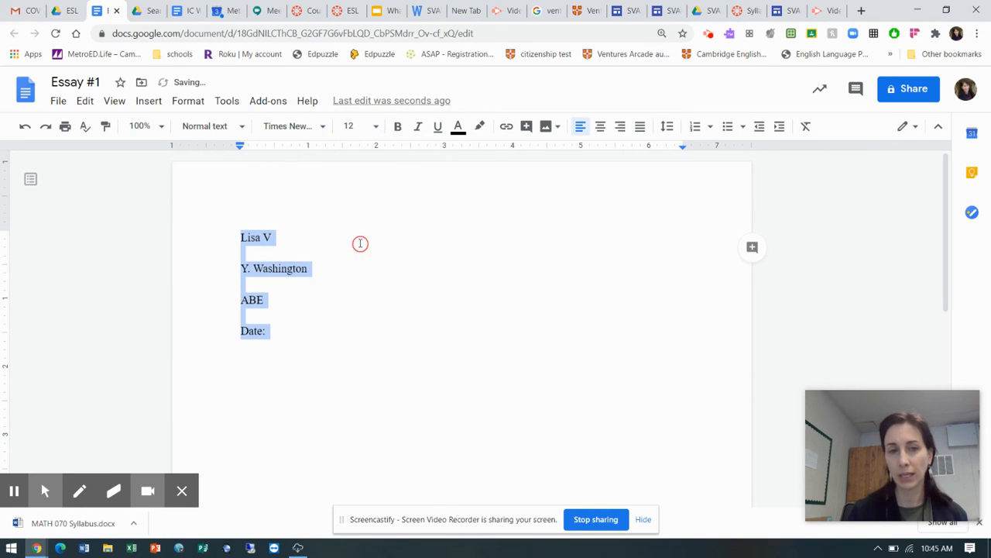
Set the line spacing of the "Date:" line to Double
{"action": "left_click", "coordinate": [277, 330]}
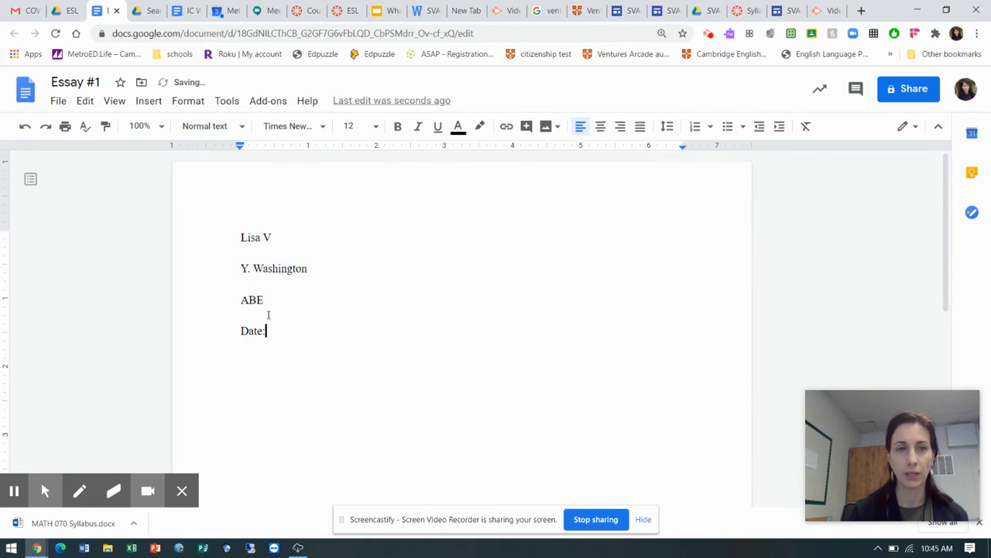
{"action": "left_click", "coordinate": [189, 101]}
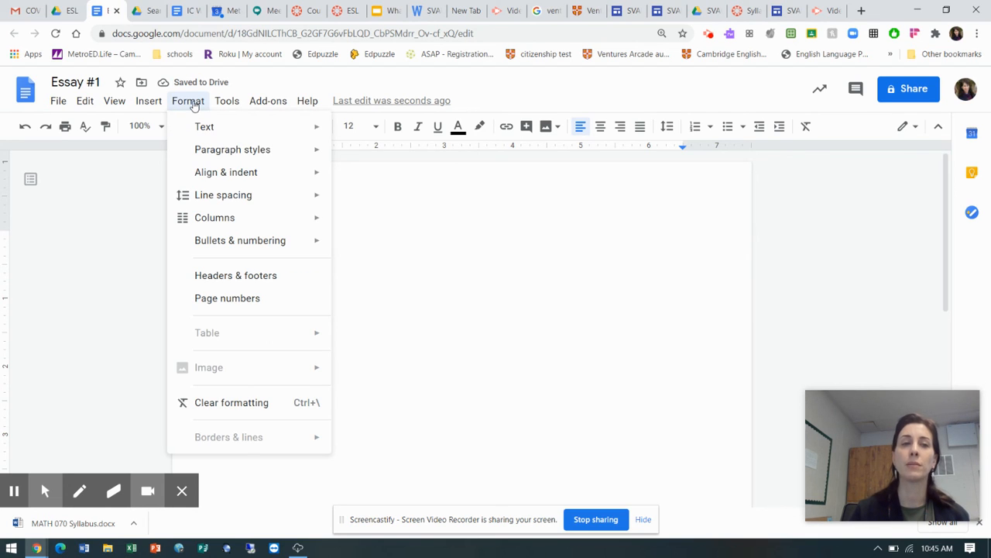
{"action": "mouse_move", "coordinate": [217, 158]}
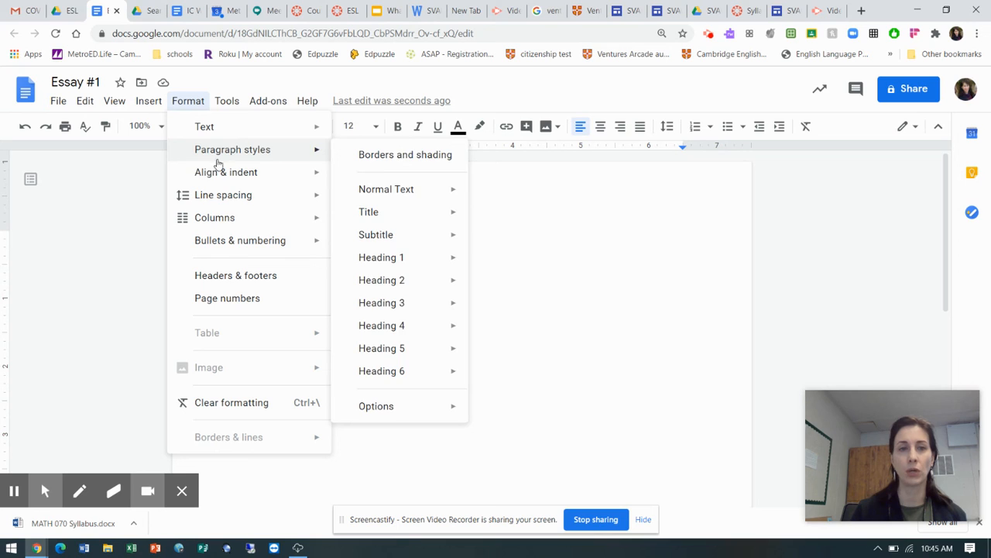
{"action": "mouse_move", "coordinate": [227, 196]}
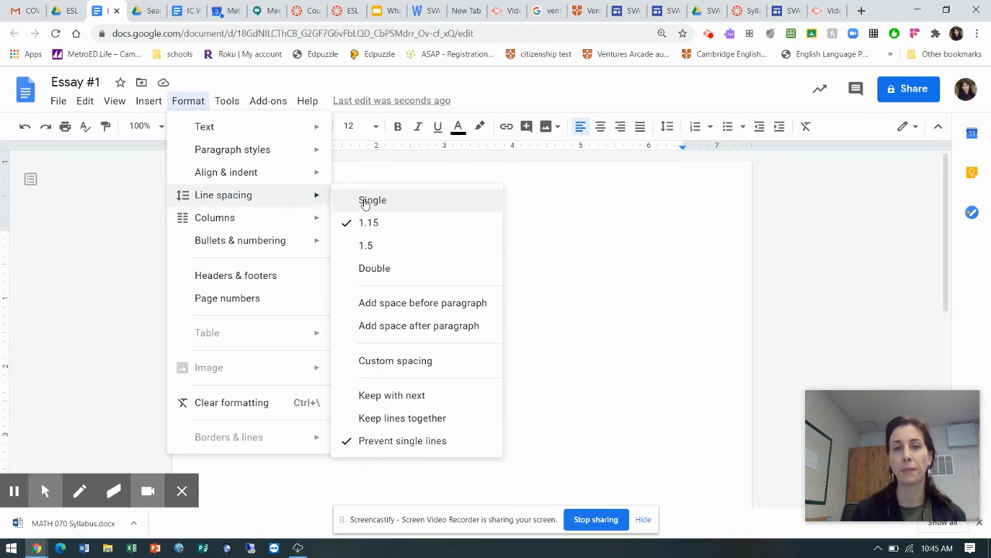
{"action": "left_click", "coordinate": [374, 269]}
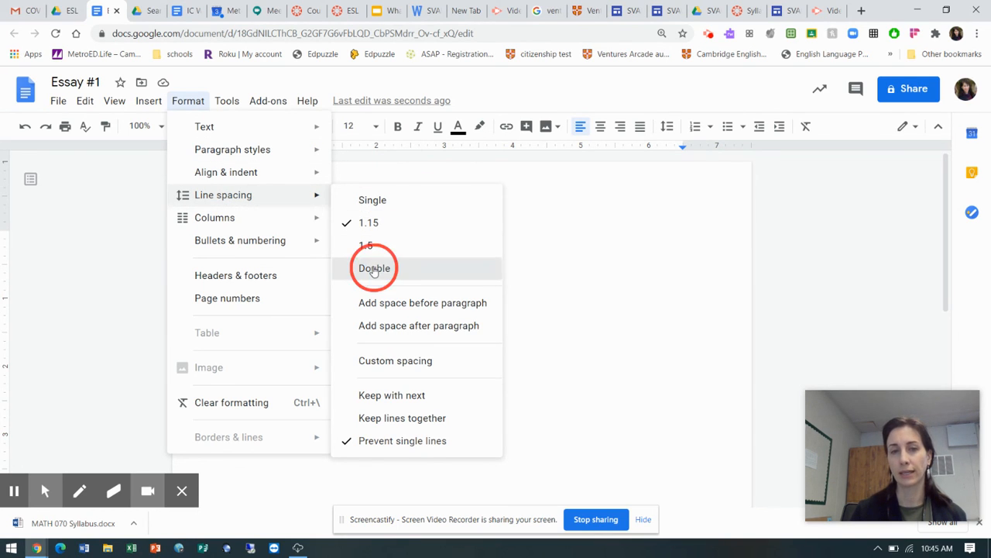
Begin an indented body paragraph below the "Date:" line with the text "Let me type whatever I"
{"action": "key", "text": "Return"}
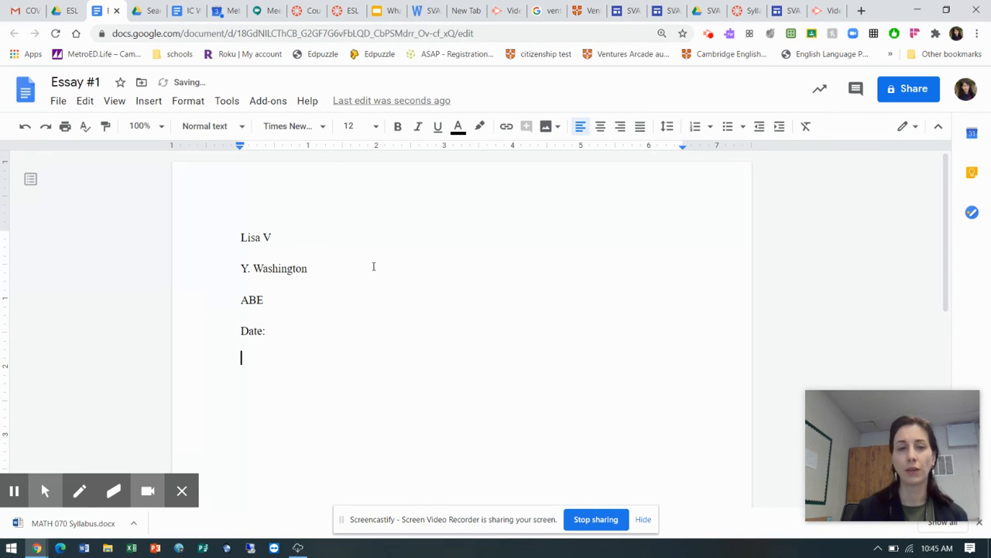
{"action": "key", "text": "Tab"}
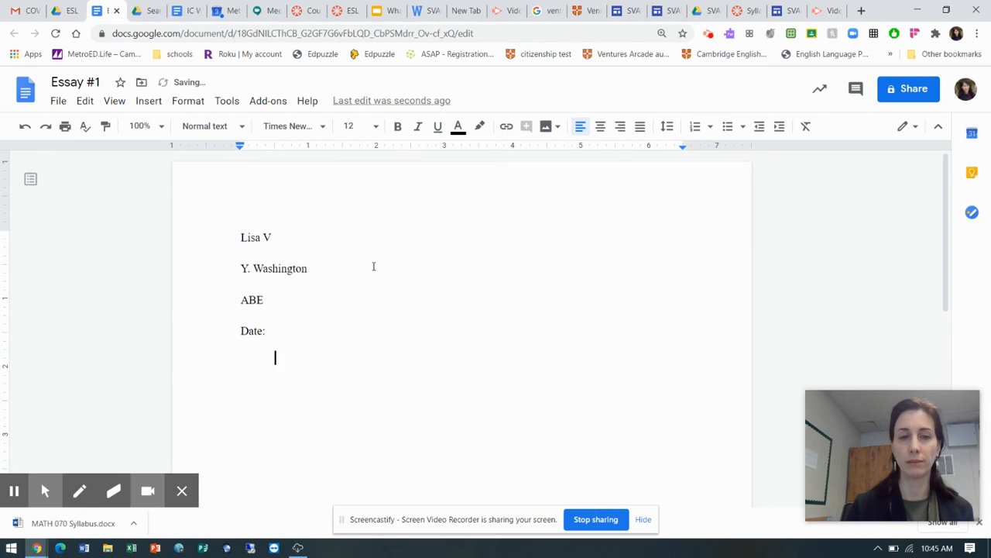
{"action": "type", "text": "Let "}
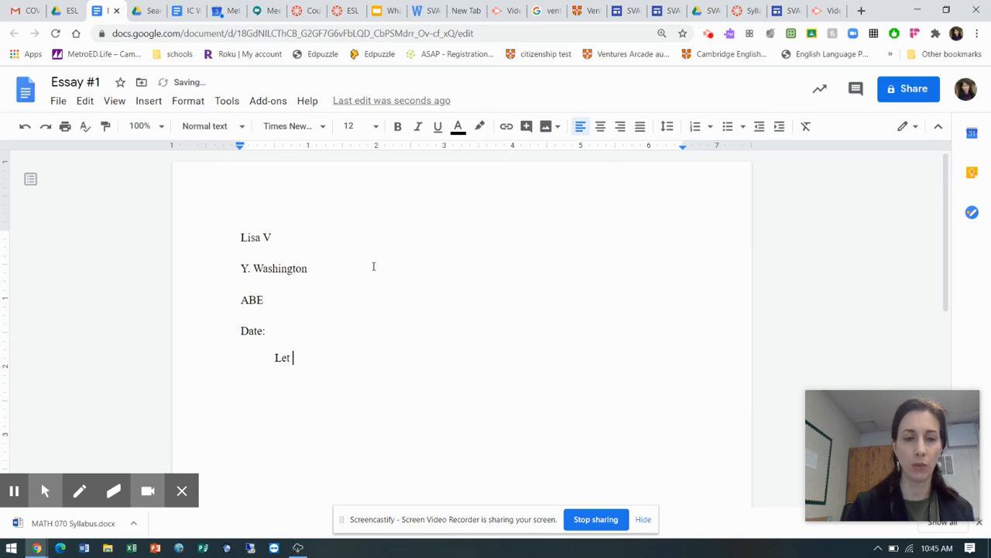
{"action": "type", "text": "me type w"}
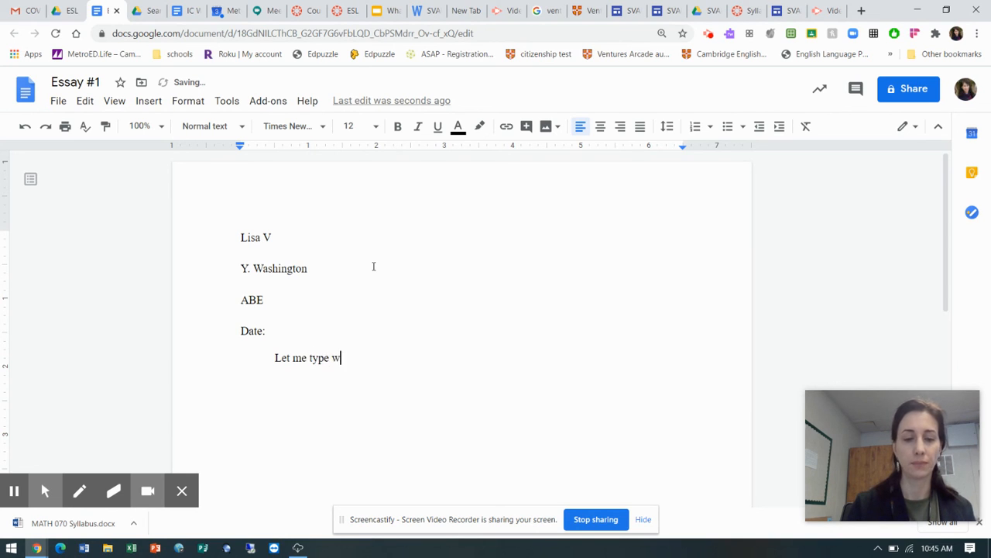
{"action": "type", "text": "hatever "}
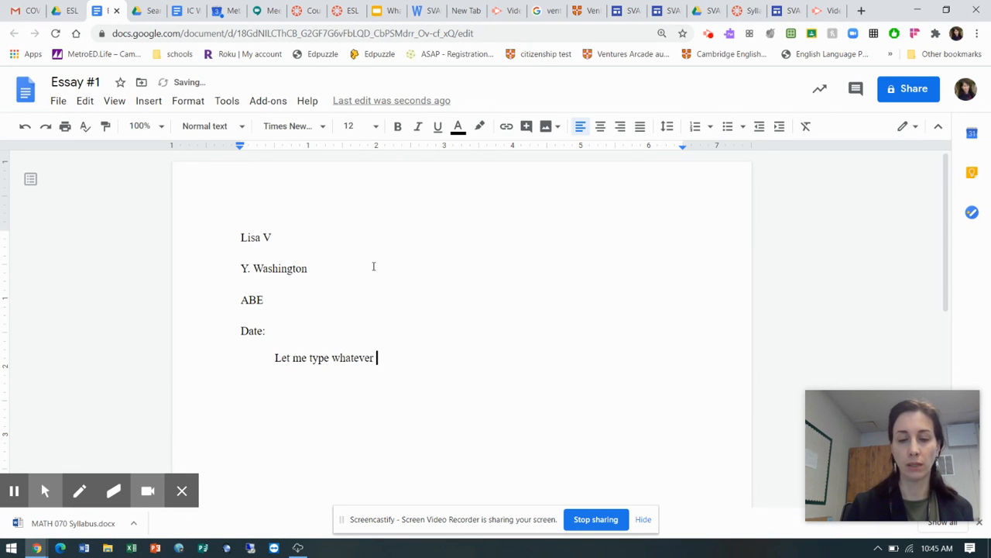
{"action": "type", "text": "I"}
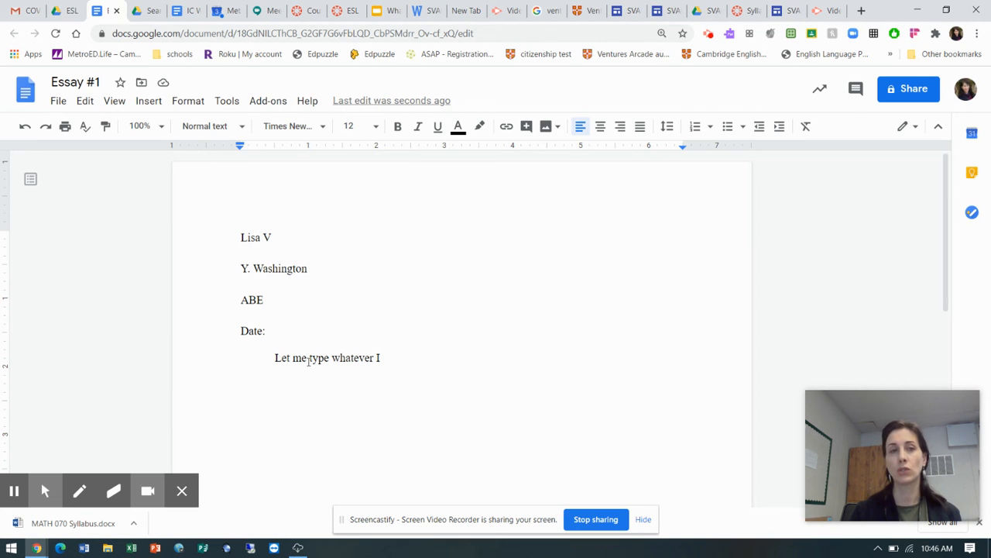
Switch back to the ESL 1 AM File Drawer folder in Google Drive
{"action": "left_click", "coordinate": [183, 14]}
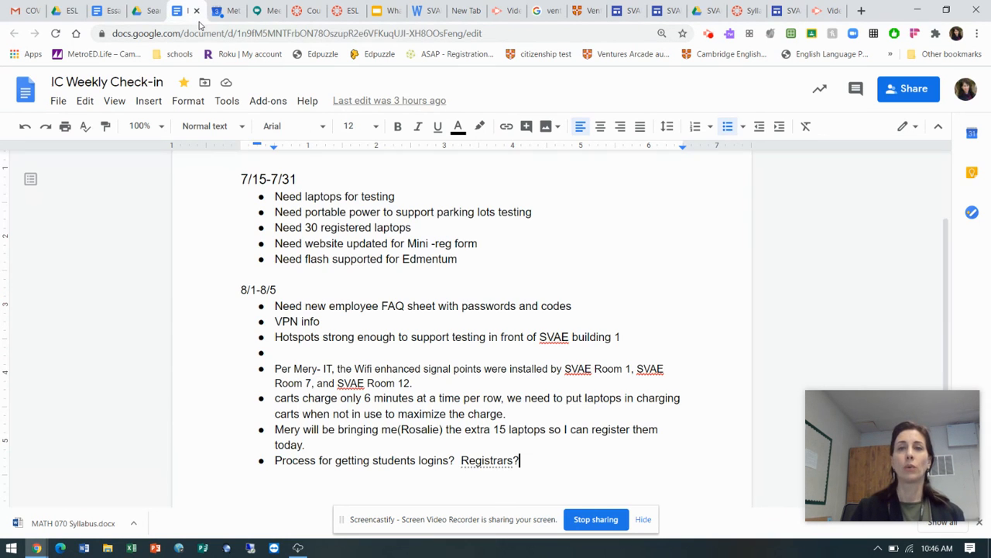
{"action": "left_click", "coordinate": [141, 12]}
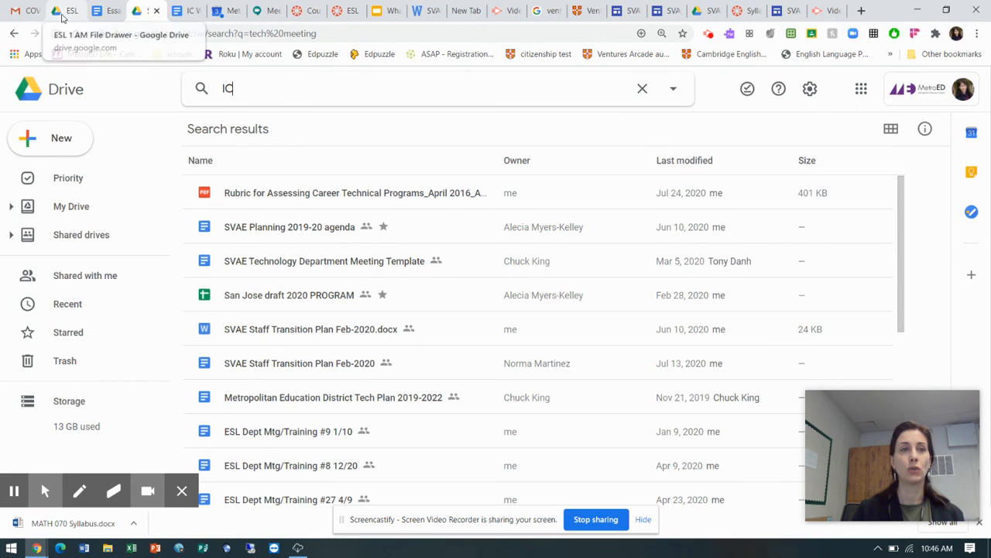
{"action": "left_click", "coordinate": [62, 17]}
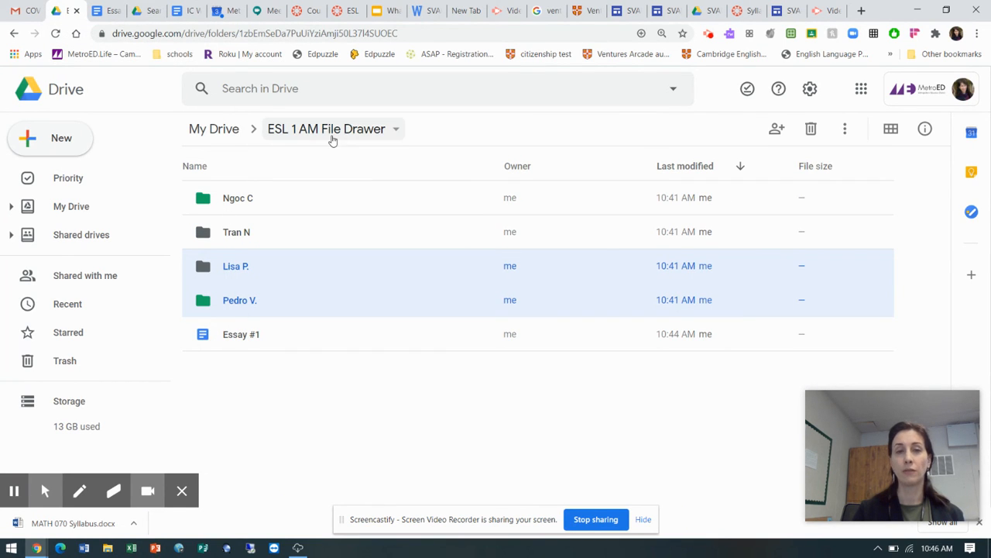